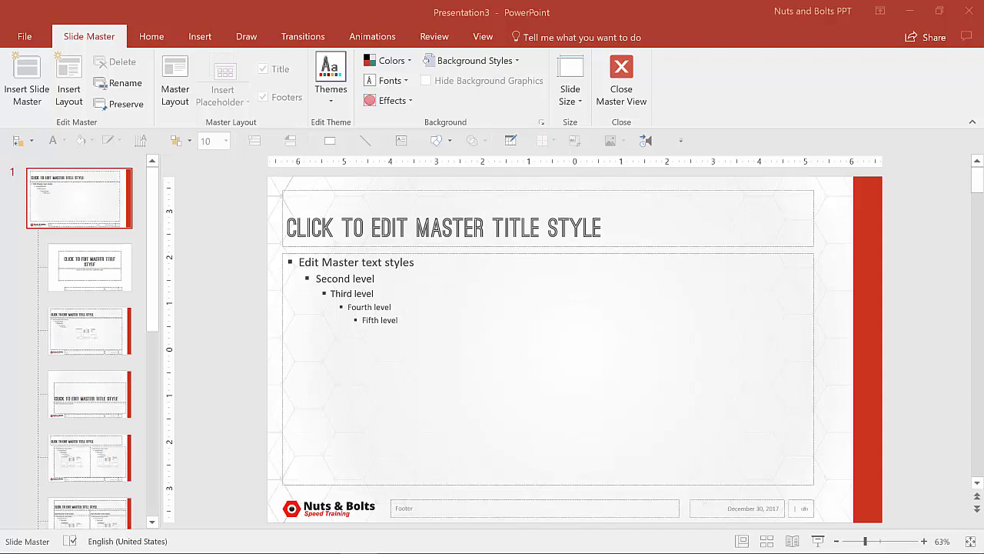
# Compare the slide master with the title layout beneath it and check the layout's footer, date and slide number placeholders.
pyautogui.click(82, 268)
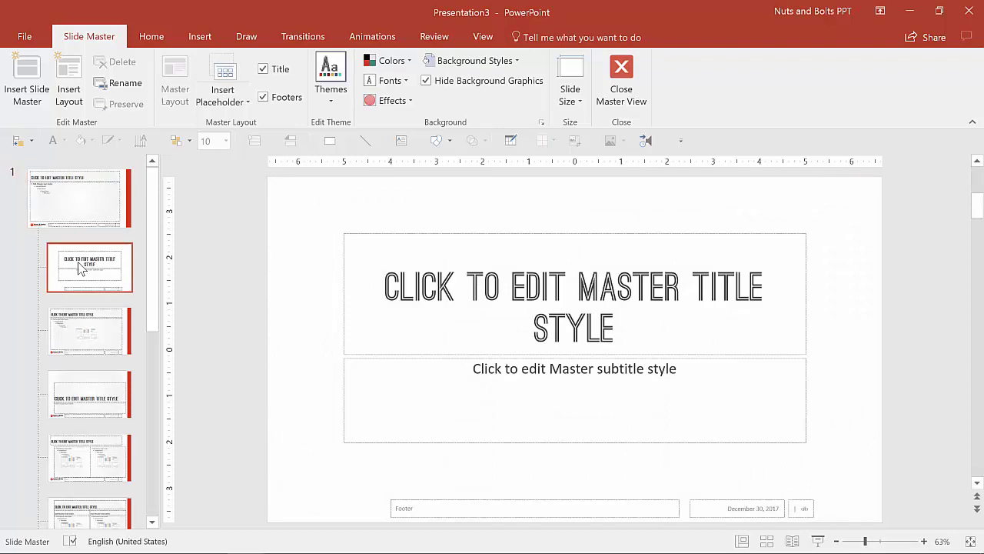
pyautogui.press('Up')
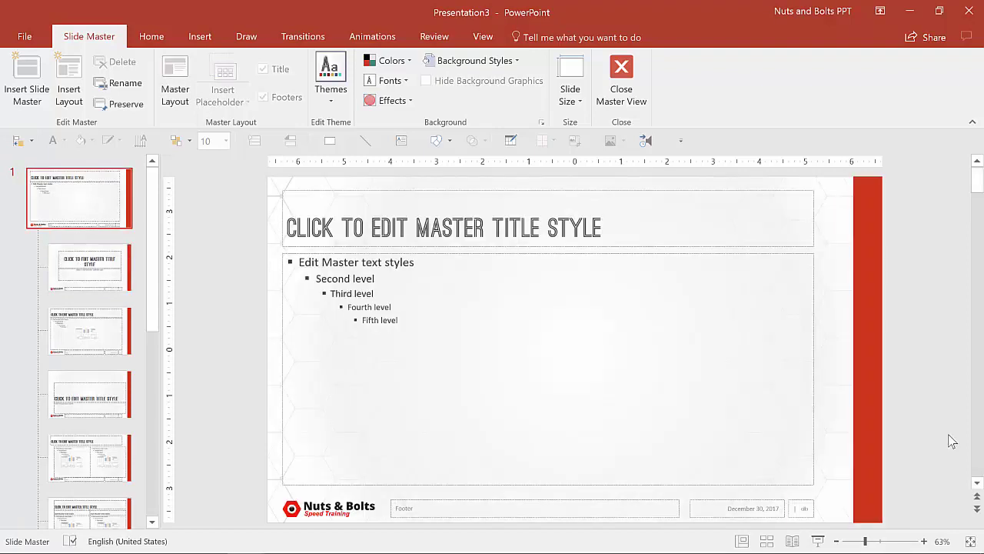
pyautogui.click(106, 276)
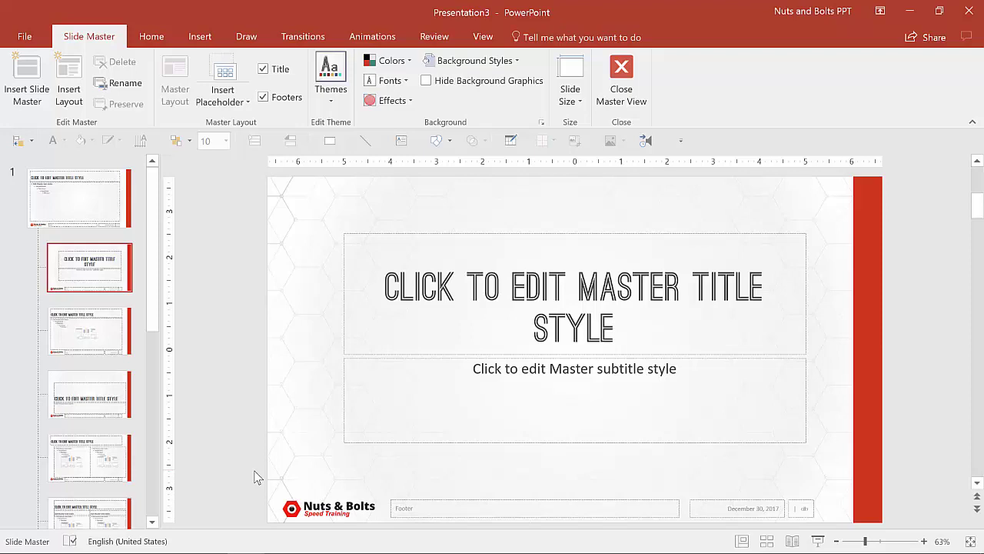
pyautogui.moveTo(223, 467); pyautogui.dragTo(944, 527)
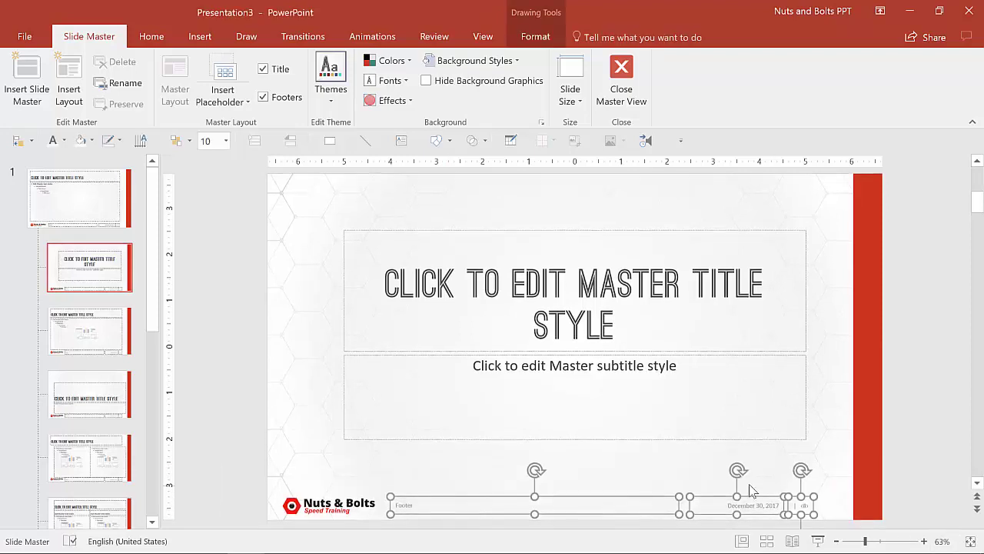
pyautogui.click(931, 488)
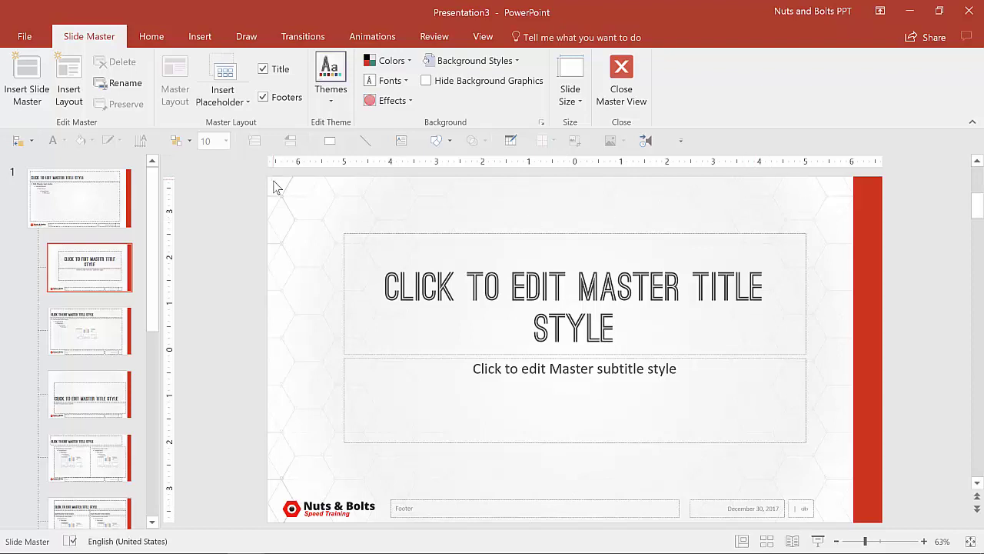
# Cover the whole title layout with a 13.33 by 7.5 inch rectangle and fill it white.
pyautogui.hotkey('alt', '0')
pyautogui.press('9')
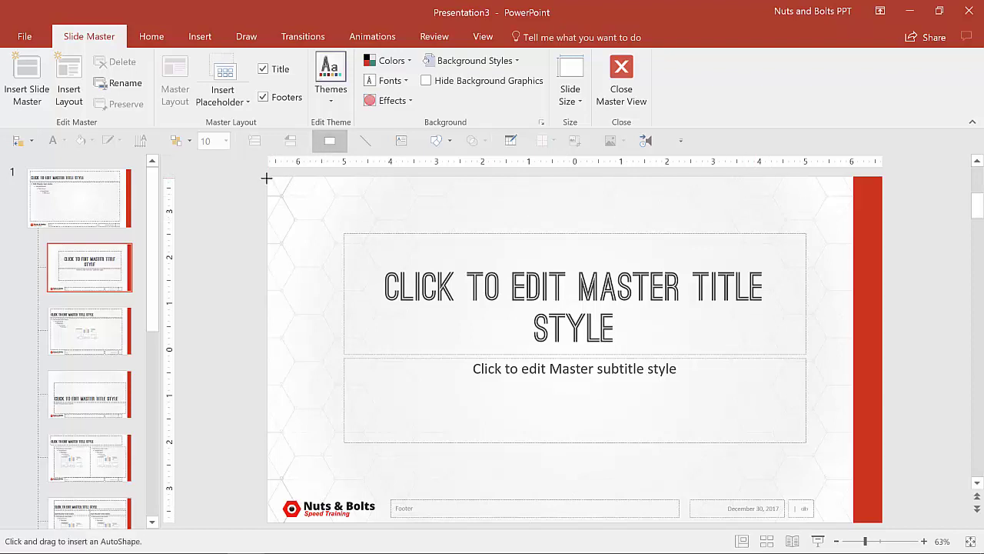
pyautogui.moveTo(266, 178); pyautogui.dragTo(883, 522)
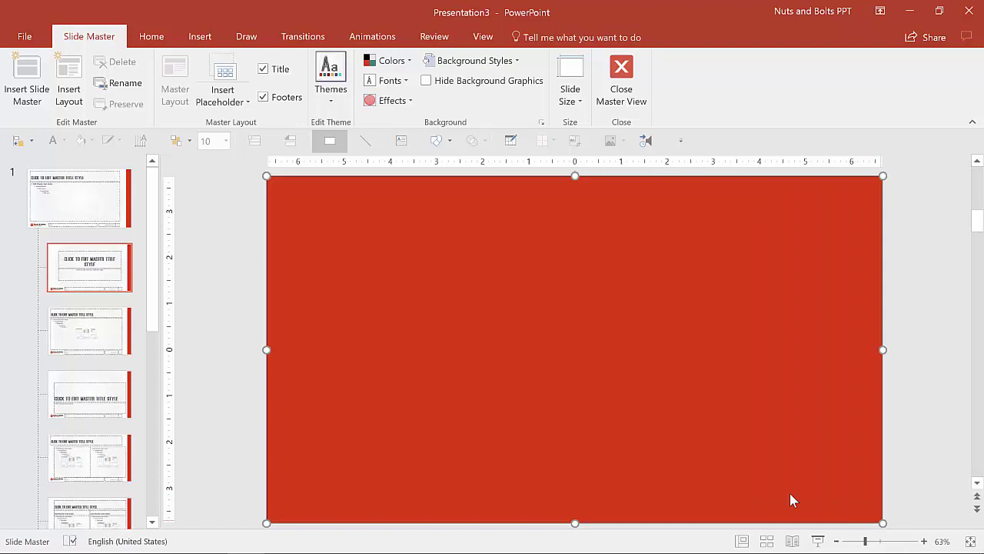
pyautogui.click(90, 141)
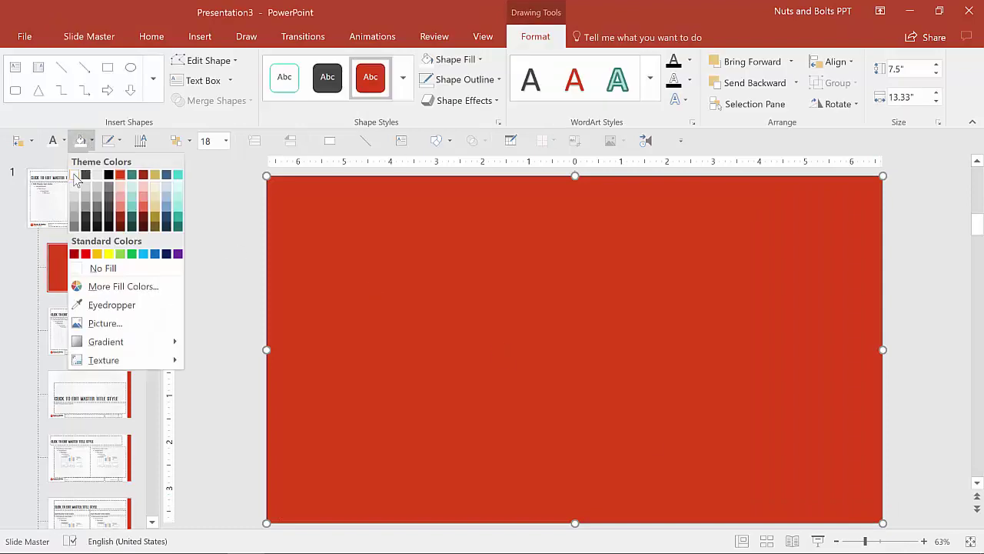
pyautogui.click(75, 176)
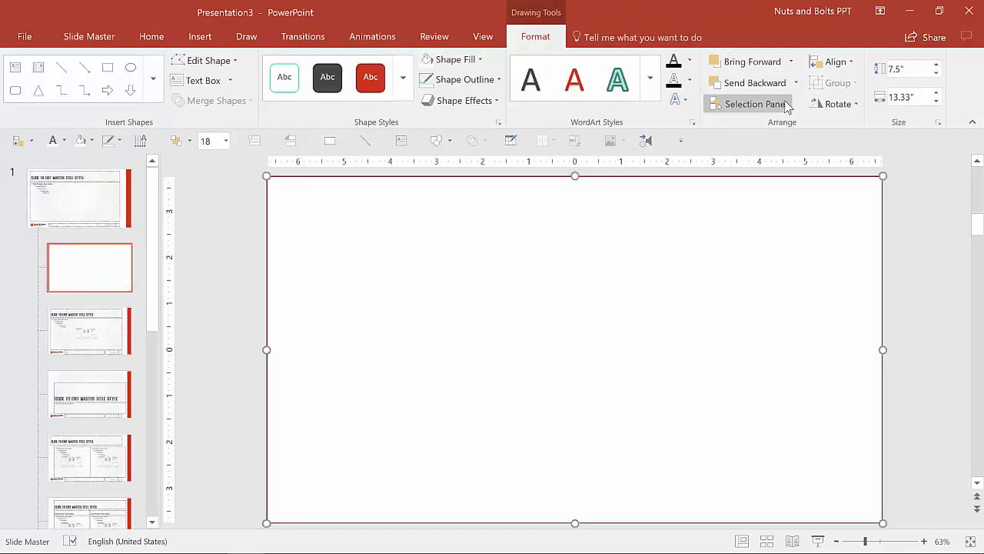
# Send the white rectangle back behind the title layout's placeholders, and delete it.
pyautogui.click(754, 84)
pyautogui.click(754, 83)
pyautogui.click(754, 84)
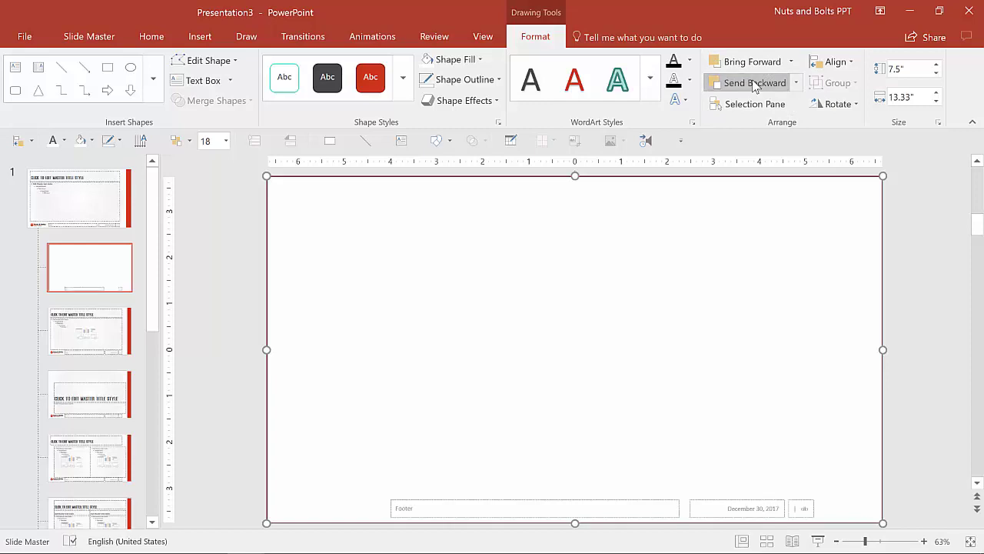
pyautogui.click(754, 84)
pyautogui.click(754, 84)
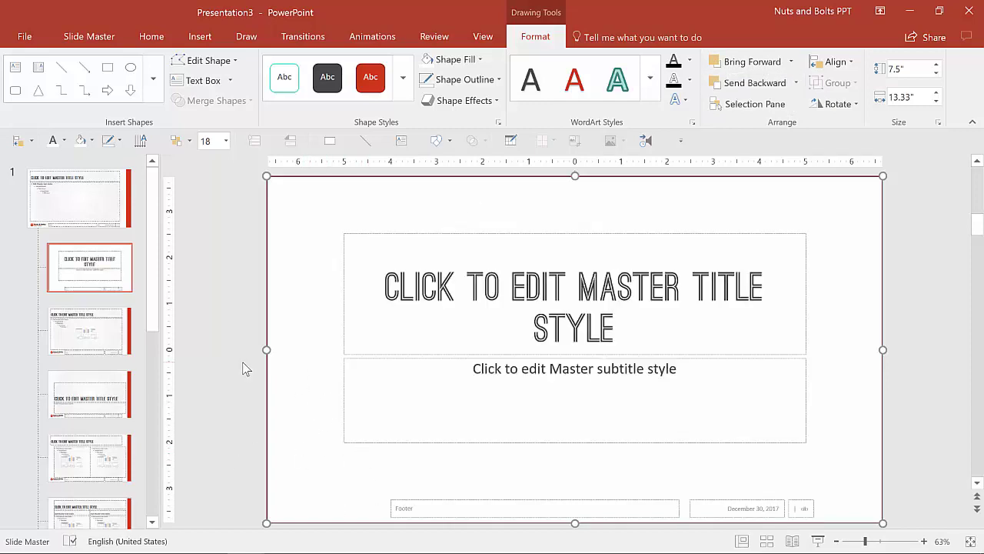
pyautogui.press('Delete')
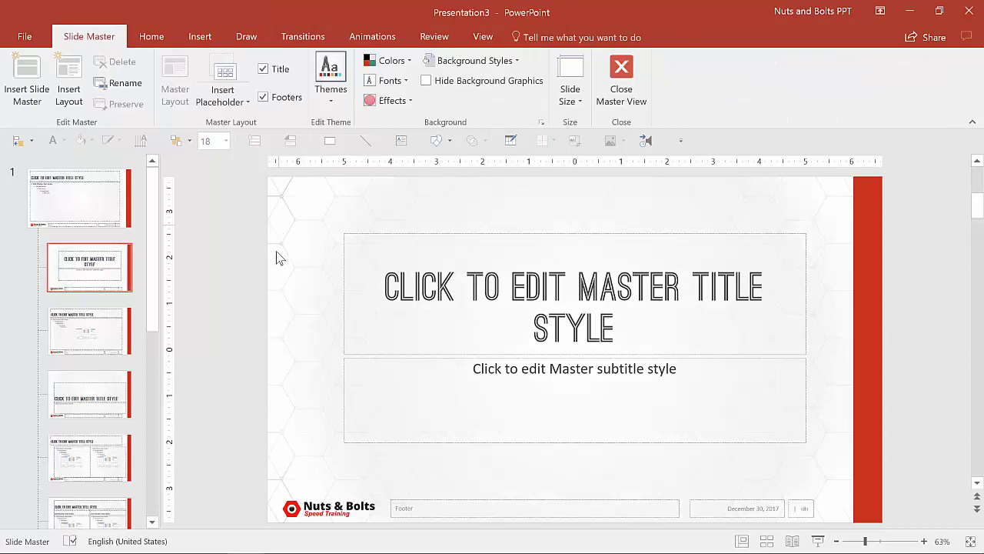
# Hide the slide master's background graphics on the title layout, comparing the layout with the master.
pyautogui.click(451, 84)
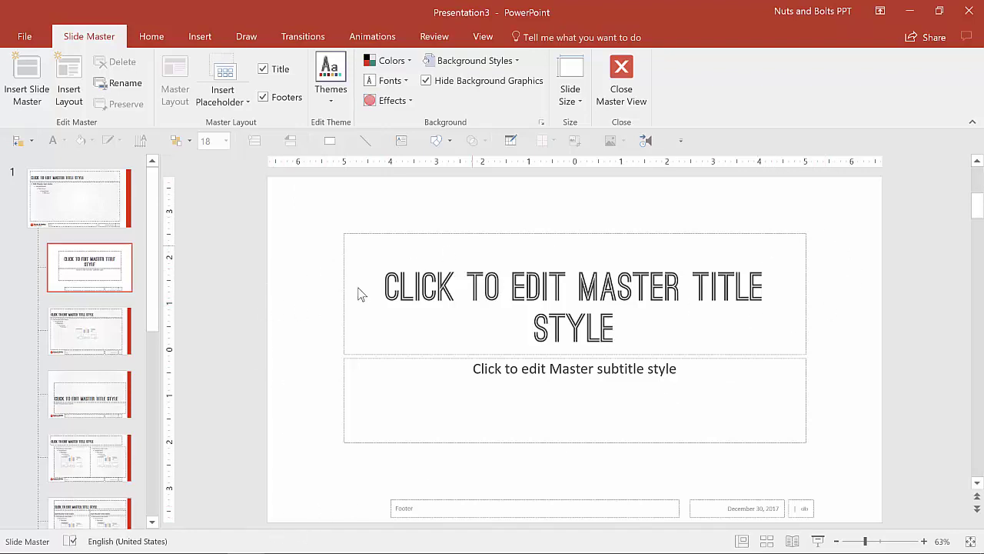
pyautogui.click(105, 216)
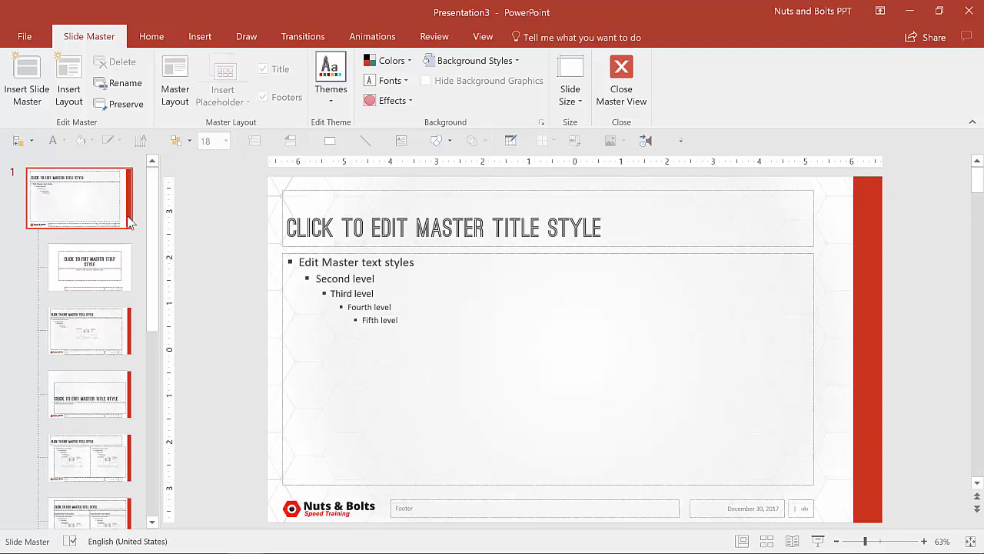
pyautogui.click(89, 268)
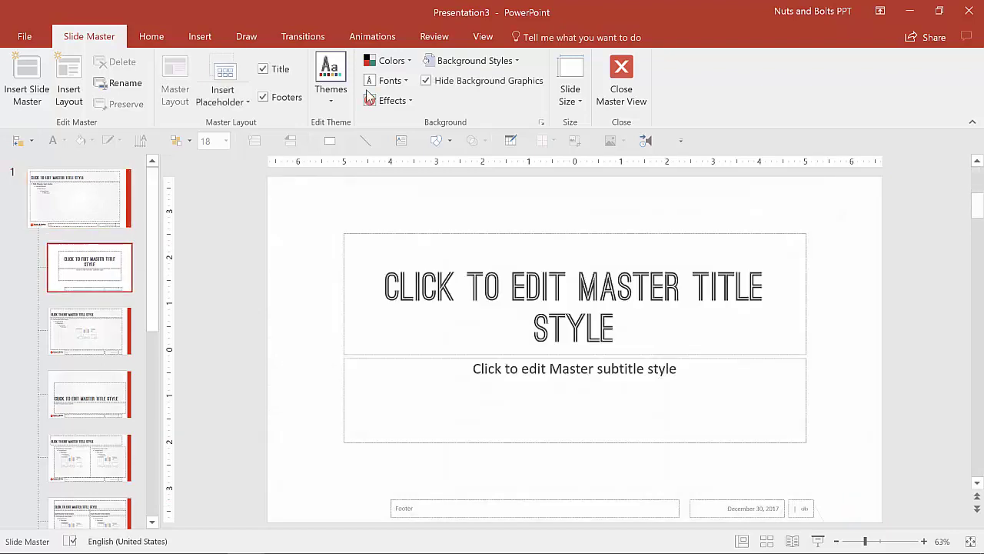
pyautogui.click(431, 82)
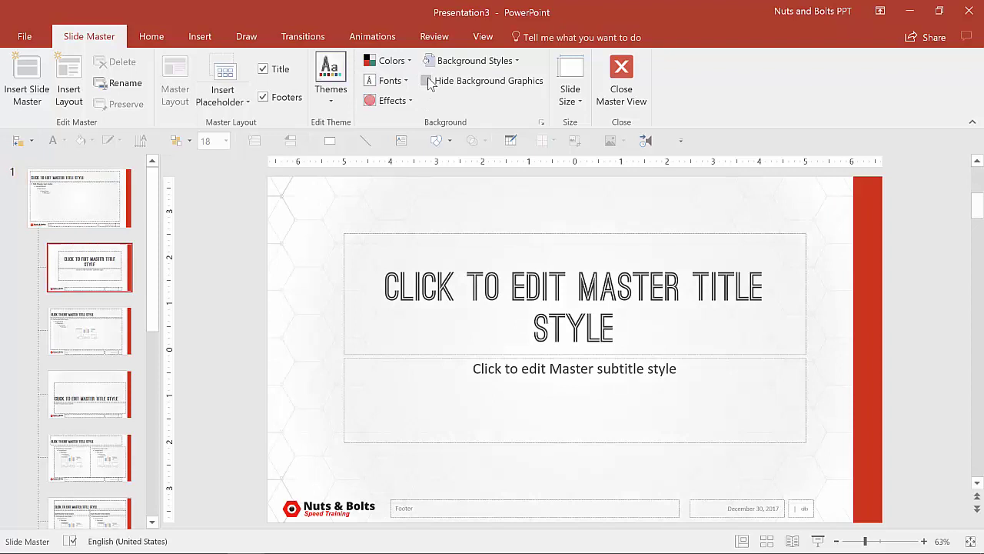
pyautogui.click(428, 81)
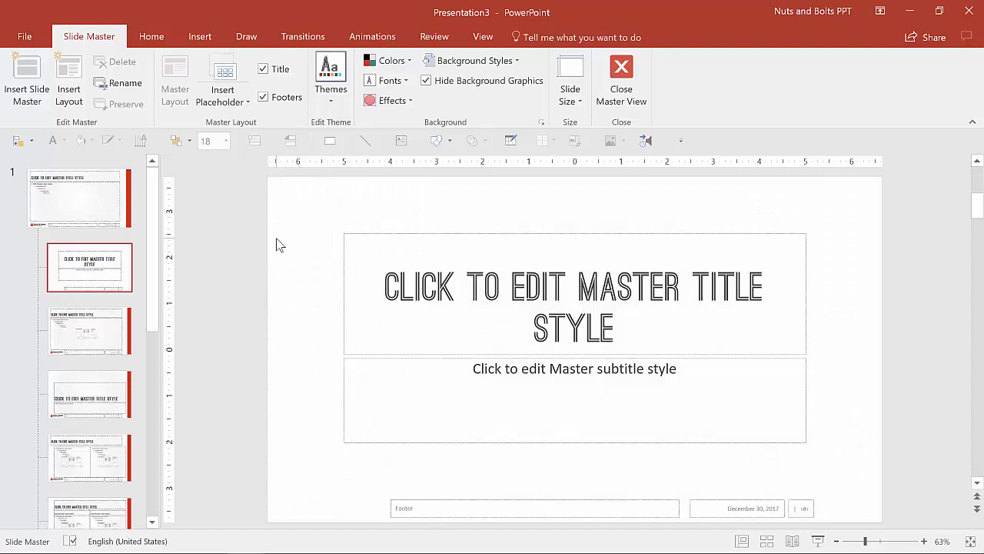
# Move the slide master's gradient overlay aside to select the hexagon picture beneath it, and undo the move.
pyautogui.click(86, 213)
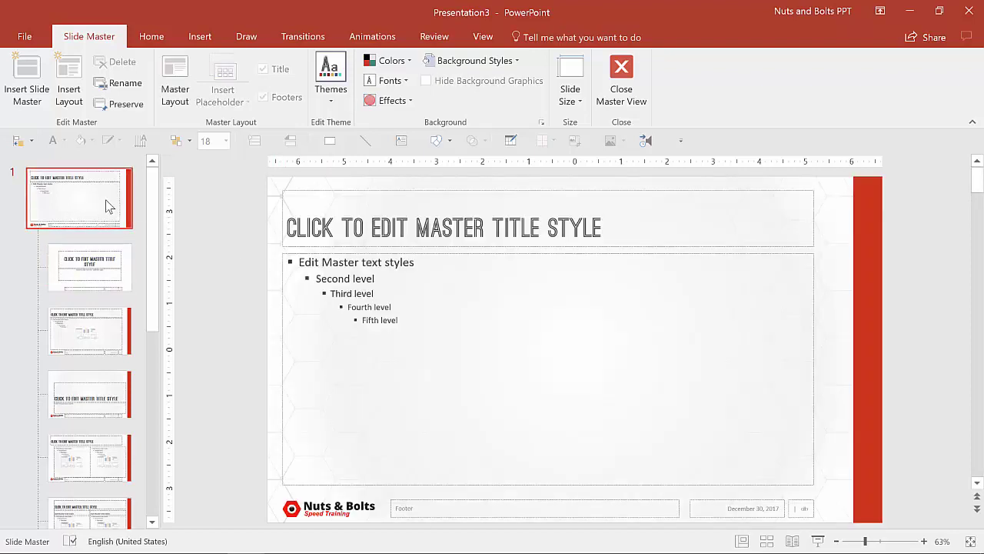
pyautogui.moveTo(277, 181); pyautogui.dragTo(242, 222)
pyautogui.moveTo(270, 185); pyautogui.dragTo(270, 180)
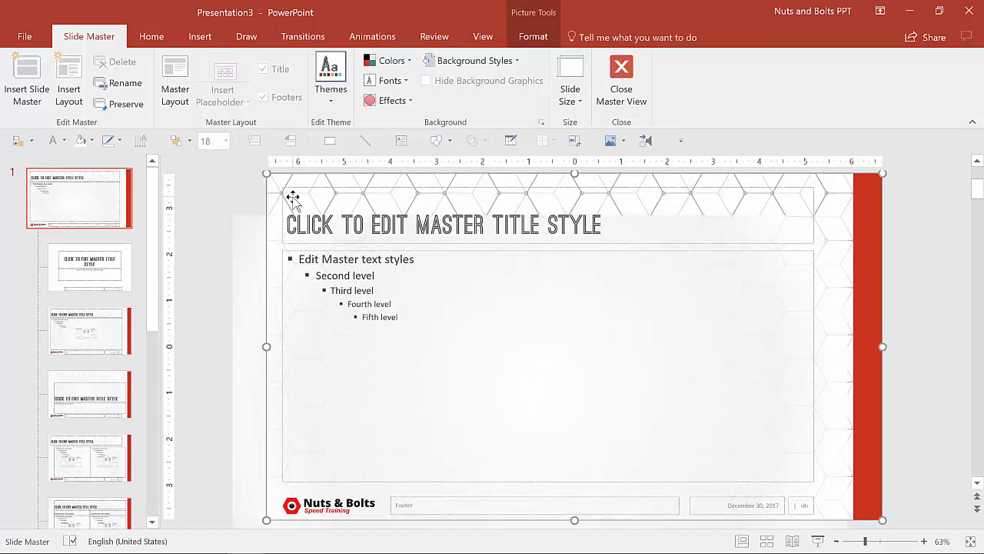
pyautogui.hotkey('ctrl', 'z')
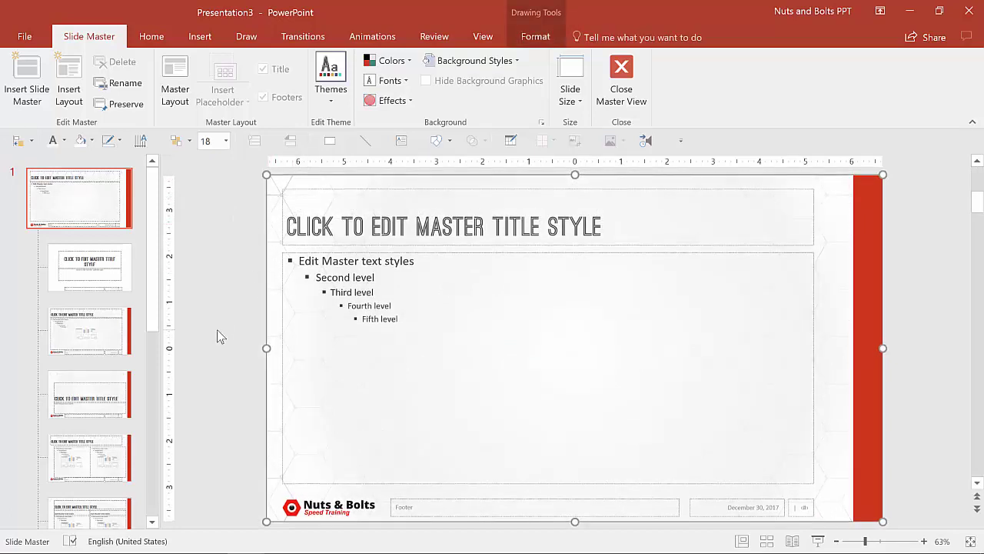
pyautogui.click(217, 338)
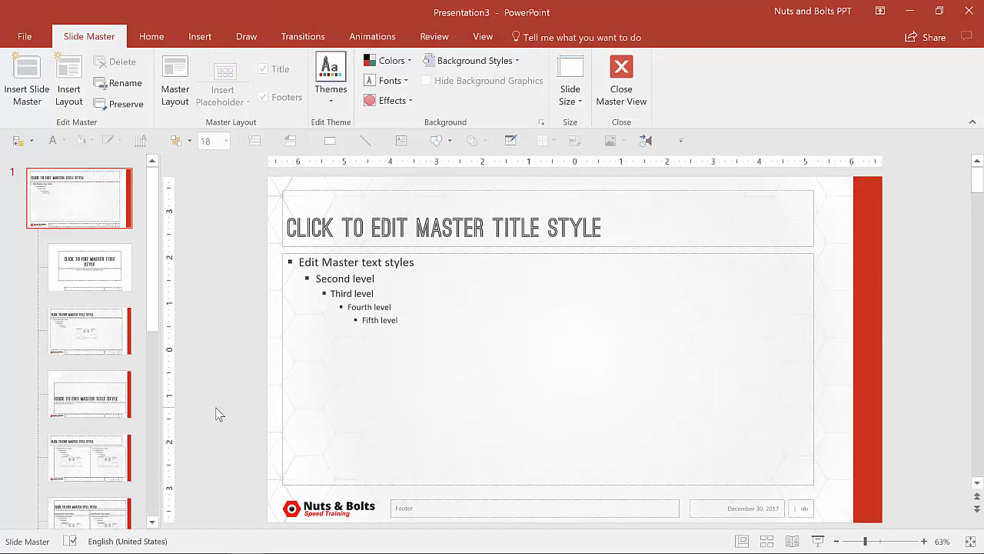
# Paste the hexagon picture onto the title layout and delete the pasted copy.
pyautogui.click(113, 283)
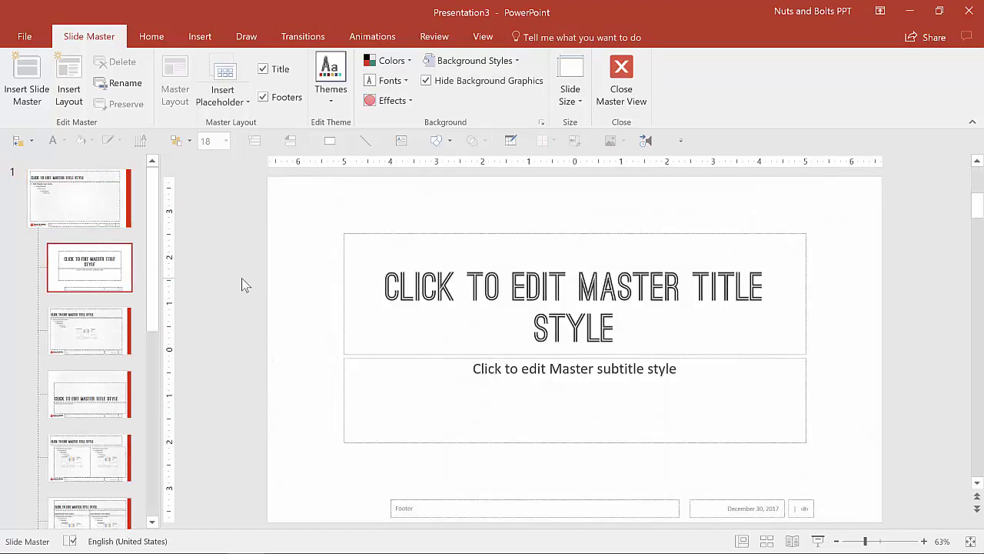
pyautogui.hotkey('ctrl', 'v')
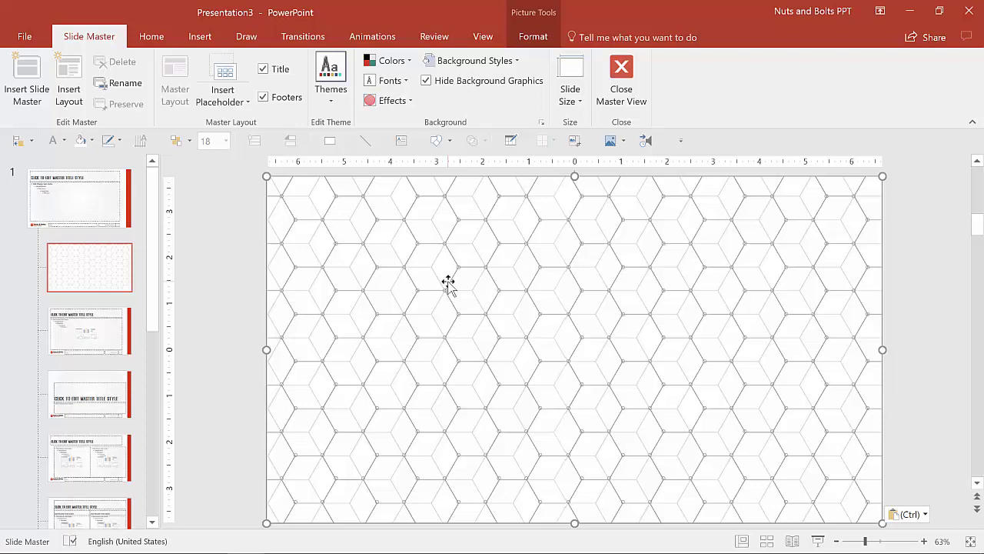
pyautogui.press('Delete')
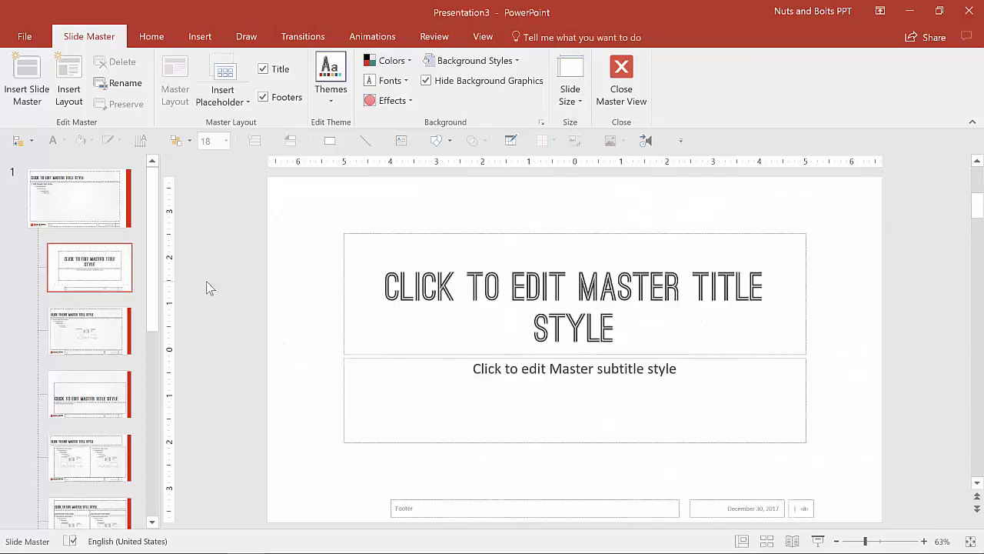
# Set the title layout's background to a picture fill using the hexagon picture from the clipboard.
pyautogui.rightClick(284, 266)
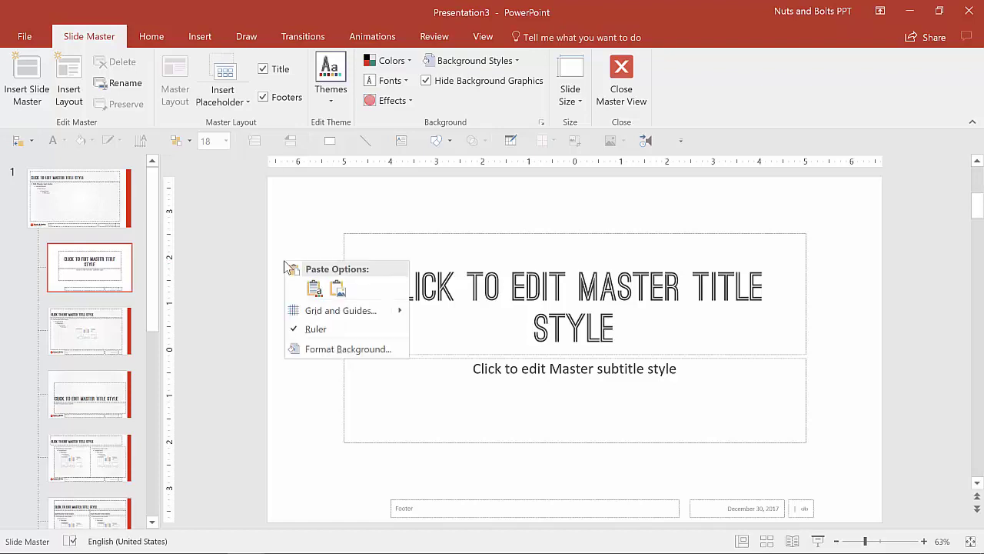
pyautogui.click(319, 350)
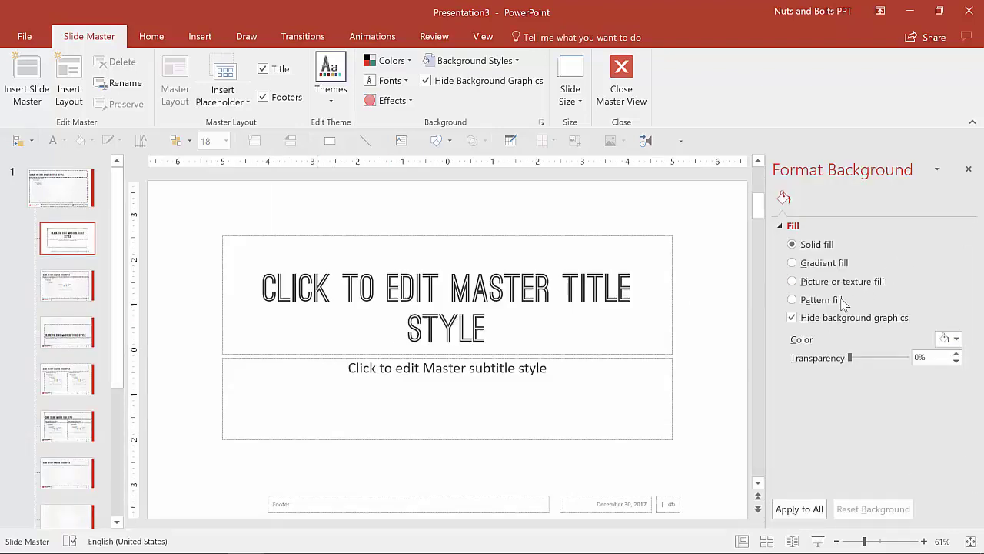
pyautogui.click(814, 282)
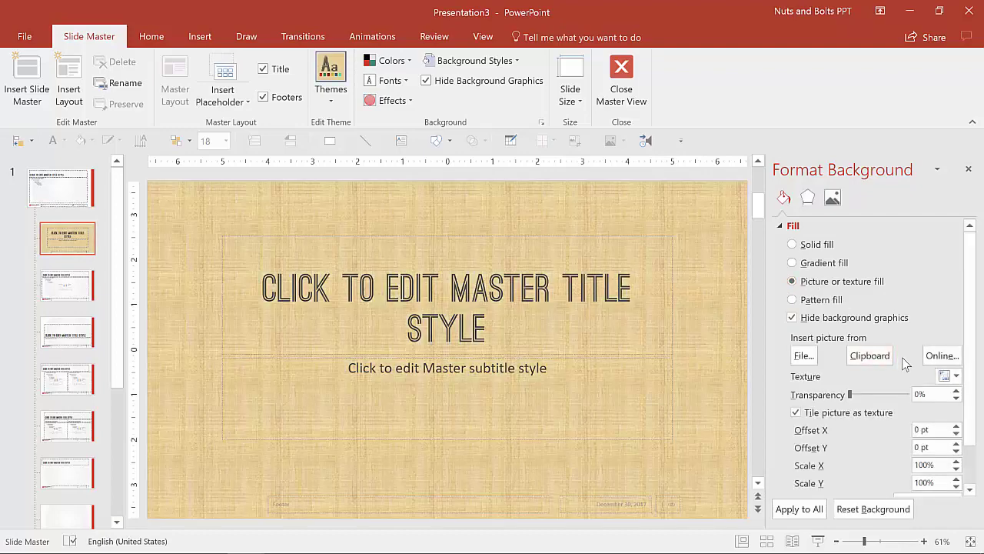
pyautogui.click(875, 360)
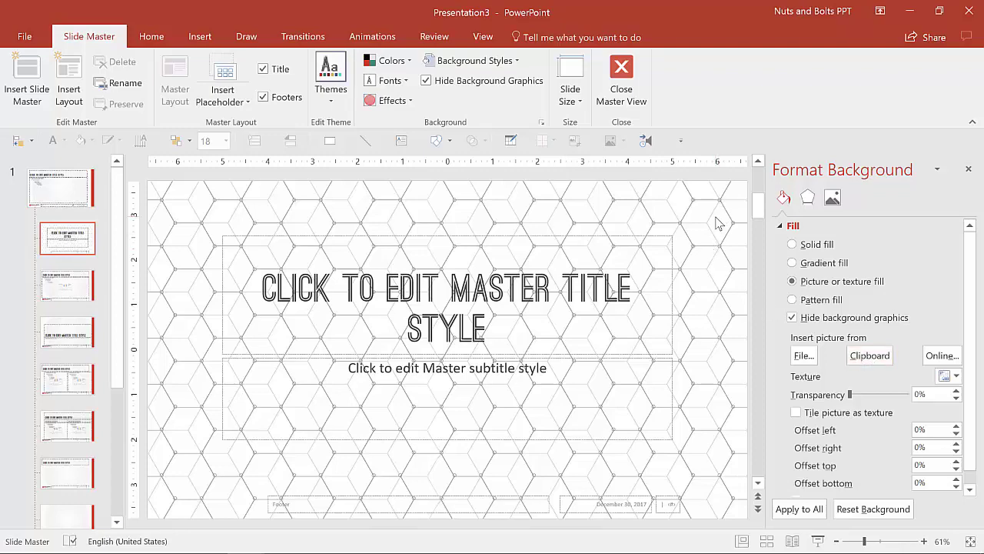
pyautogui.click(968, 172)
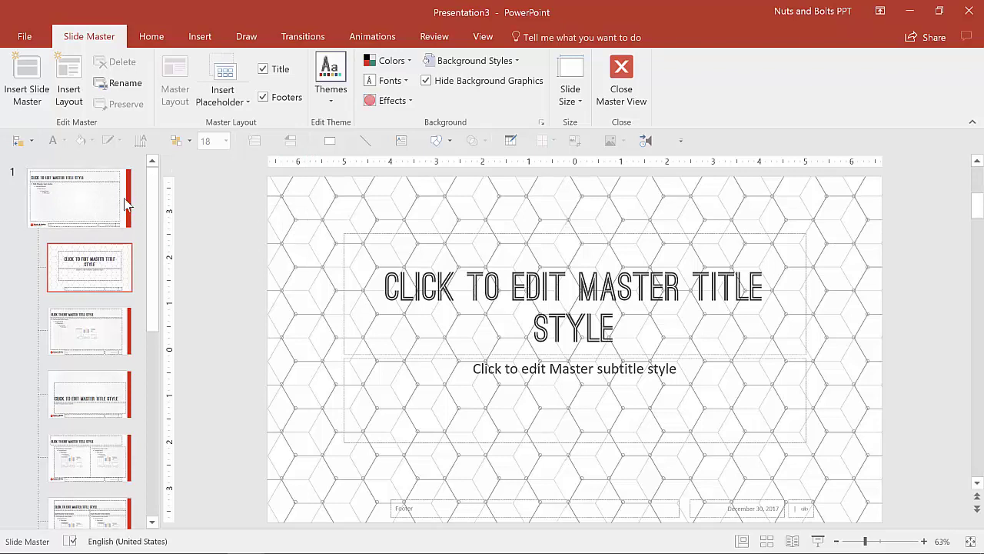
# Draw a rectangle about 11.7 by 5.9 inches centred on the title layout and send it to the back behind the placeholders.
pyautogui.click(329, 140)
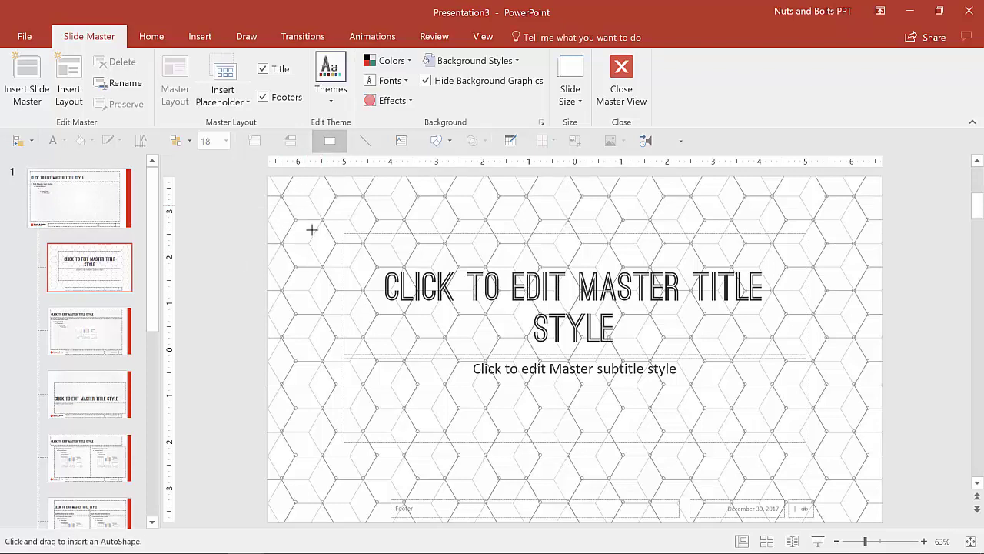
pyautogui.moveTo(310, 216); pyautogui.dragTo(846, 486)
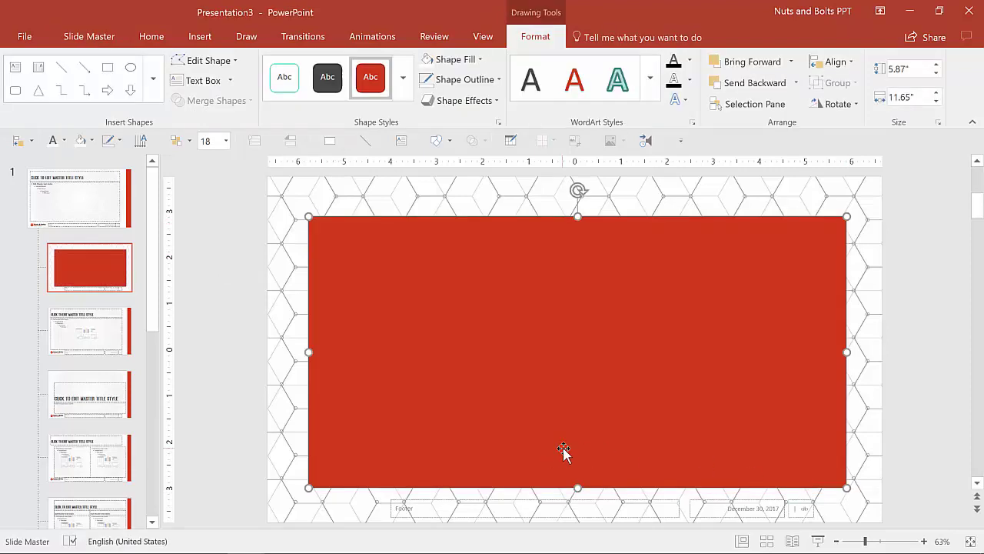
pyautogui.moveTo(564, 453)
pyautogui.mouseDown()
pyautogui.moveTo(565, 439)
pyautogui.moveTo(561, 447)
pyautogui.mouseUp()
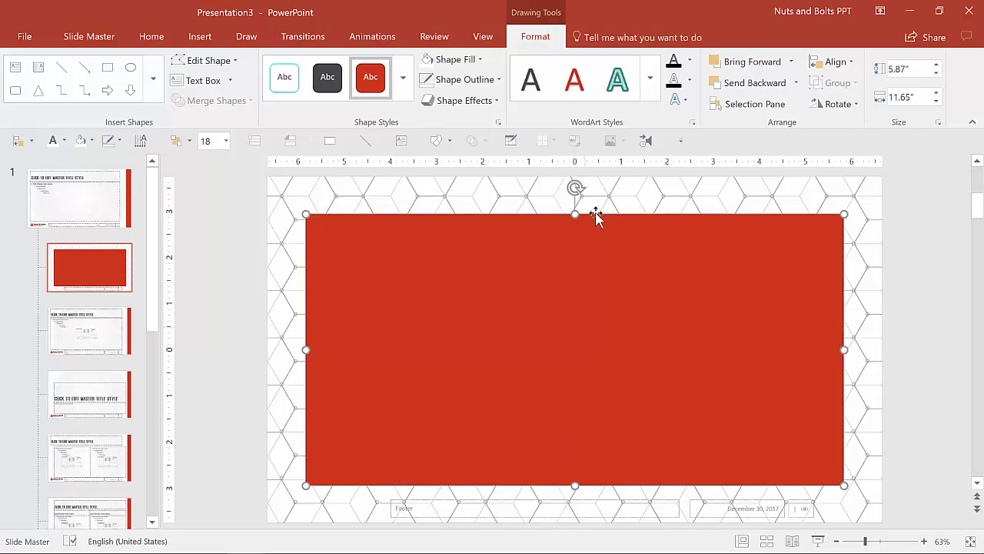
pyautogui.click(796, 83)
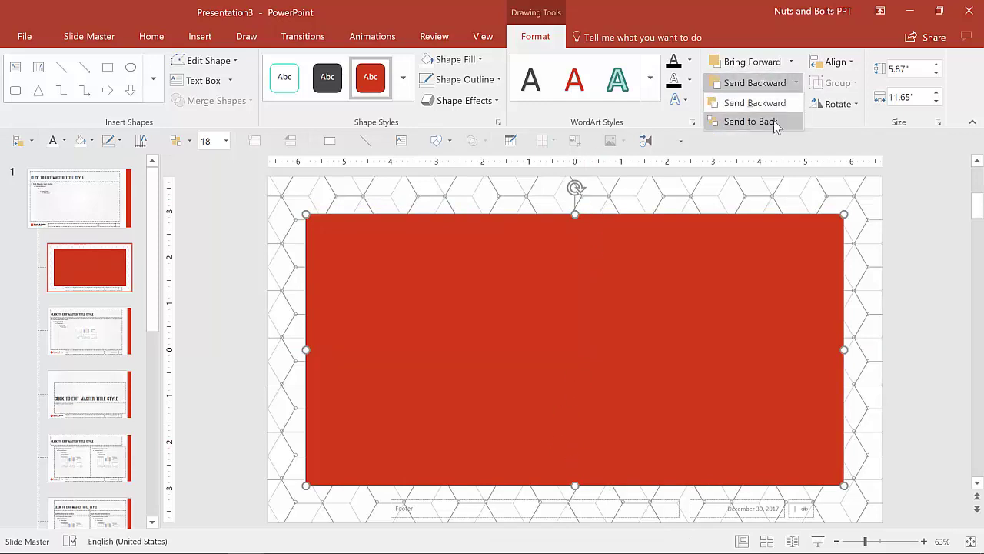
pyautogui.click(775, 124)
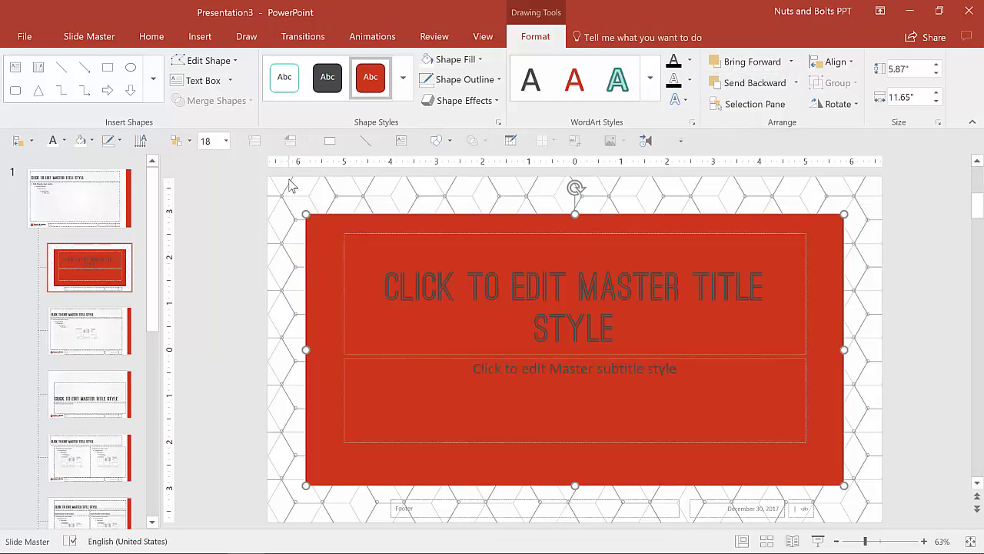
pyautogui.click(263, 246)
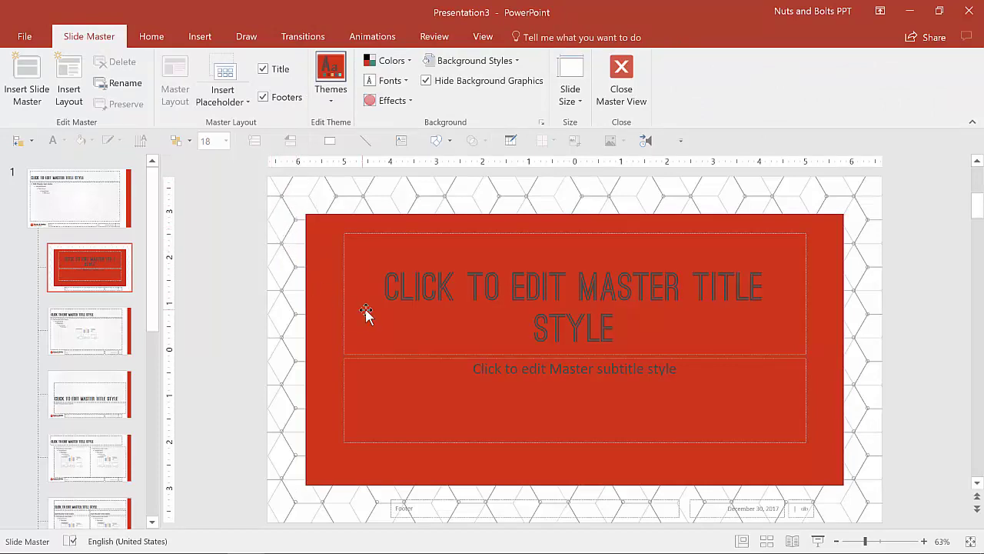
# Change the text color of the title and subtitle placeholders on the title layout to white.
pyautogui.click(551, 286)
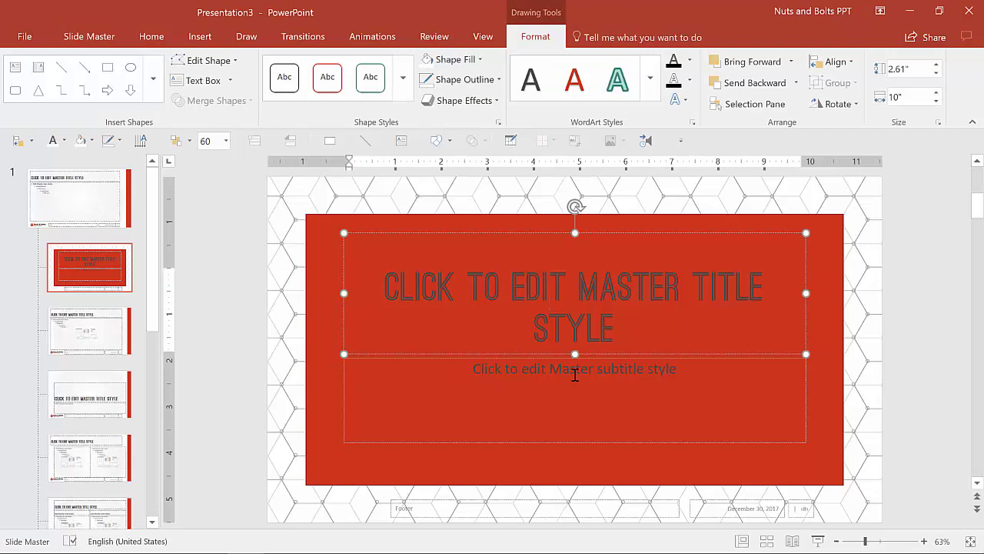
pyautogui.write('z')
pyautogui.click(569, 363)
pyautogui.hotkey('ctrl', 'z')
pyautogui.keyDown('shift'); pyautogui.click(555, 364); pyautogui.keyUp('shift')
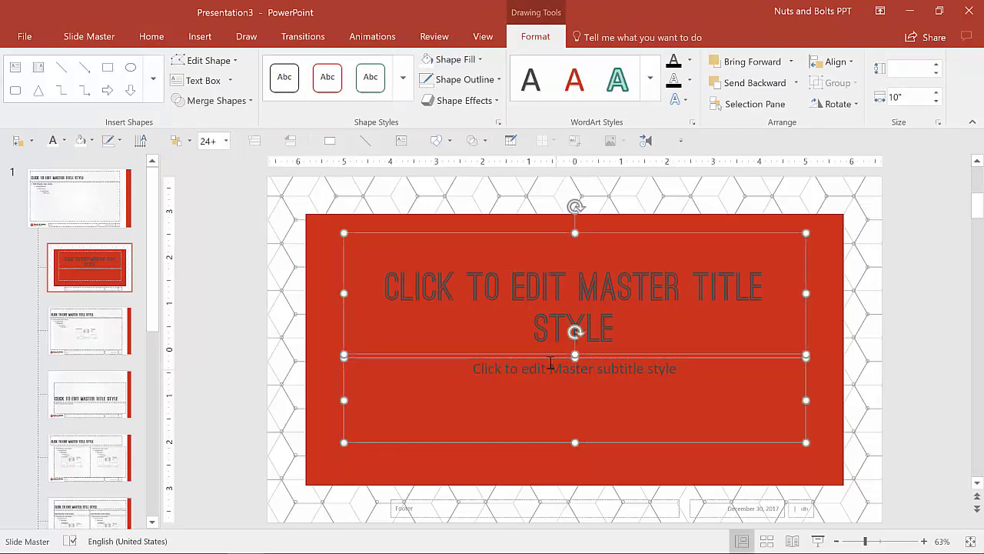
pyautogui.click(53, 140)
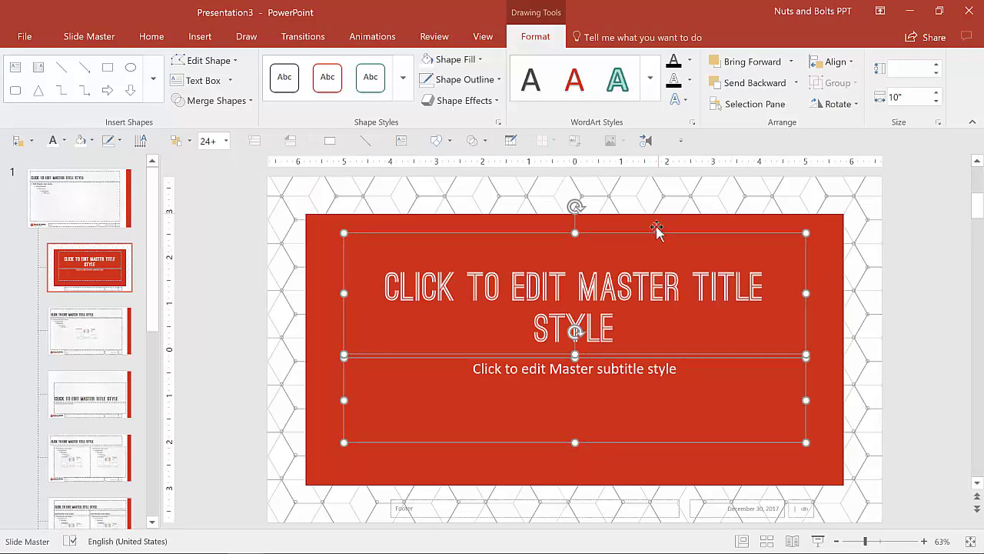
# Move both placeholders slightly down, shorten the subtitle from its top edge to about 1.43 inches and extend the title downward to about 3.02 inches.
pyautogui.moveTo(650, 233); pyautogui.dragTo(659, 248)
pyautogui.click(574, 375)
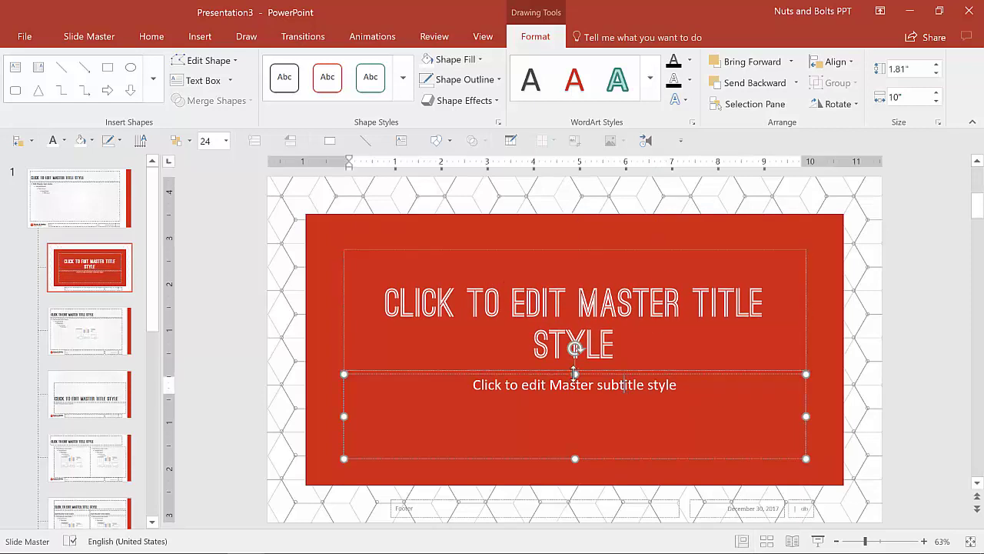
pyautogui.moveTo(574, 376); pyautogui.dragTo(574, 389)
pyautogui.click(577, 366)
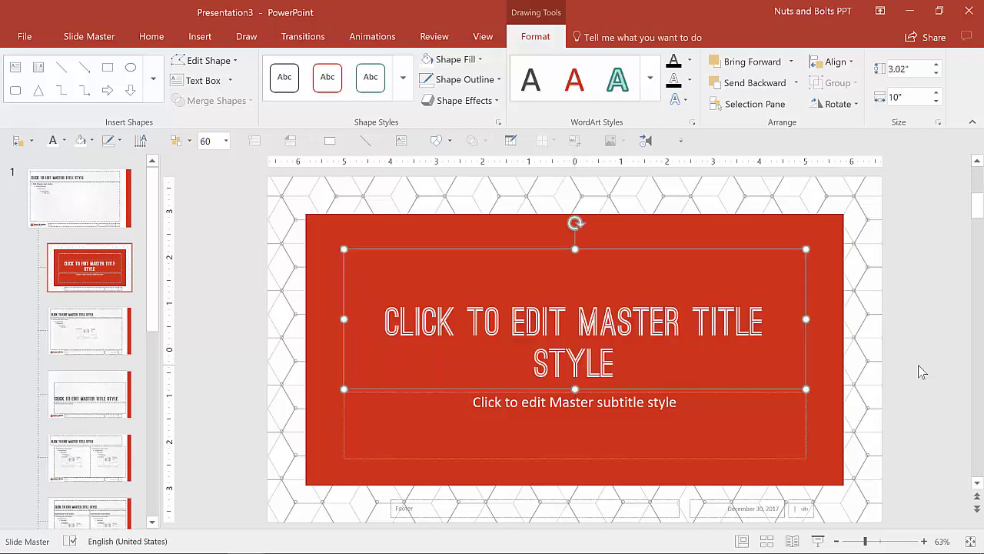
pyautogui.click(922, 371)
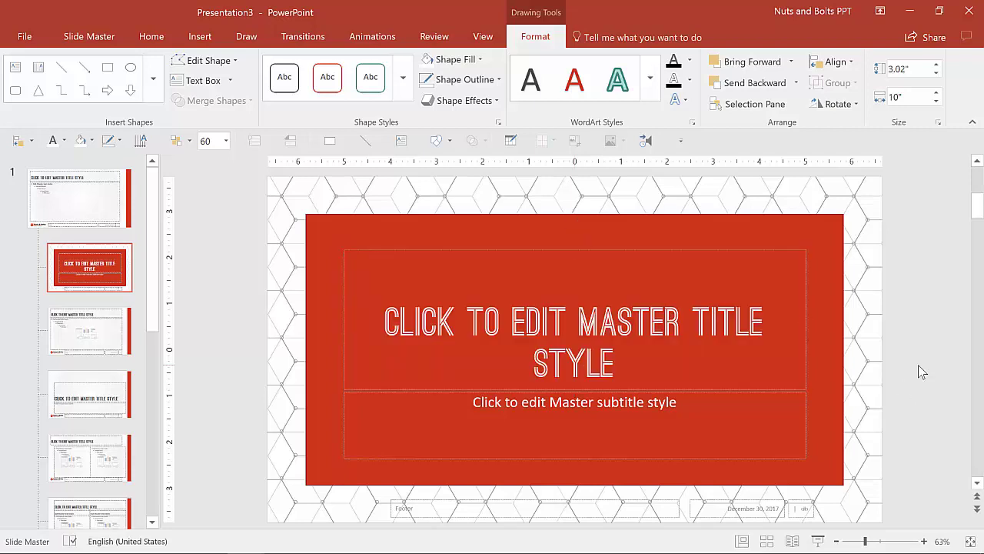
# Nudge the title and subtitle placeholders together slightly upward within the red rectangle.
pyautogui.click(514, 275)
pyautogui.click(557, 415)
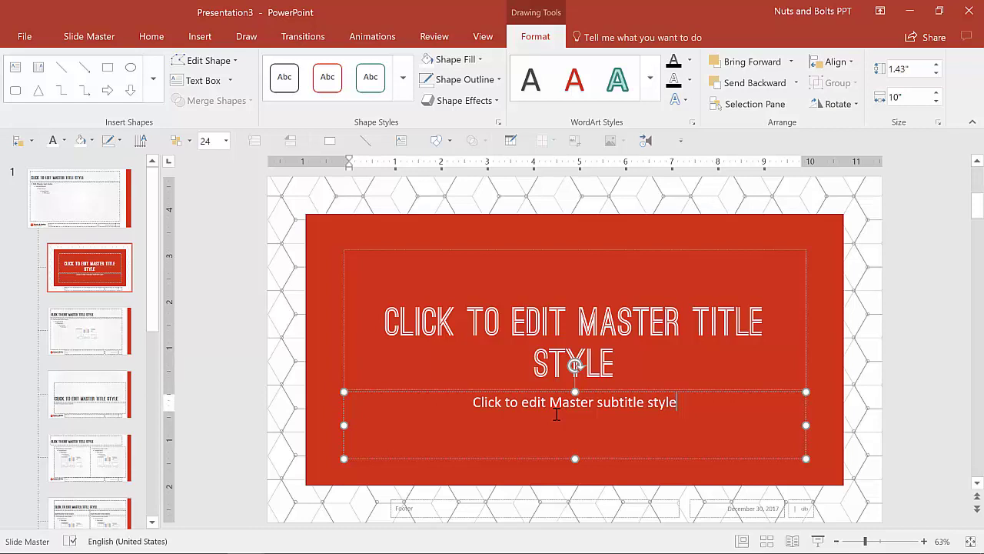
pyautogui.keyDown('shift'); pyautogui.click(541, 305); pyautogui.keyUp('shift')
pyautogui.press('Up')
pyautogui.press('Up')
pyautogui.press('Up')
pyautogui.press('Up')
pyautogui.press('Up')
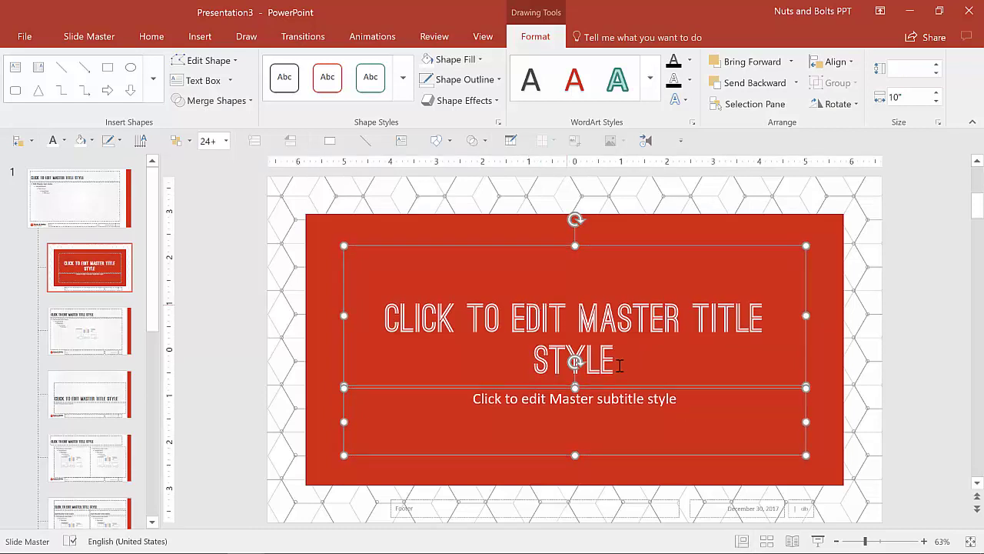
pyautogui.click(932, 369)
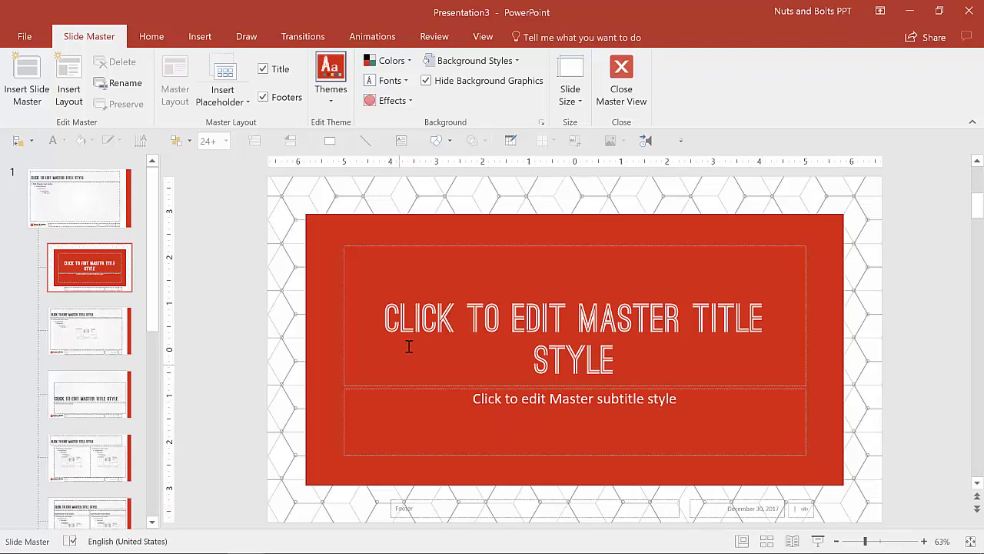
# Remove the footer placeholders from the title layout, toggling them back on once for comparison.
pyautogui.click(263, 107)
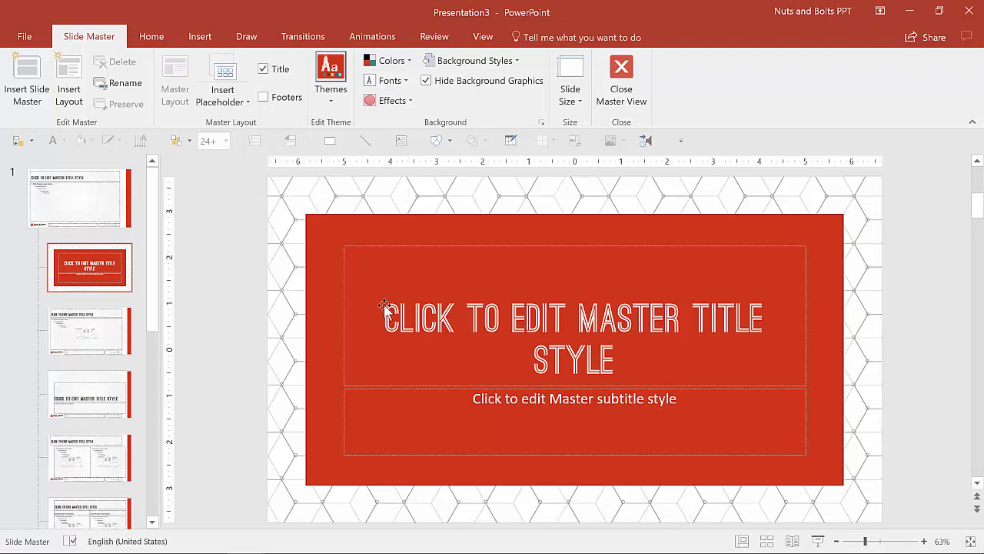
pyautogui.click(296, 100)
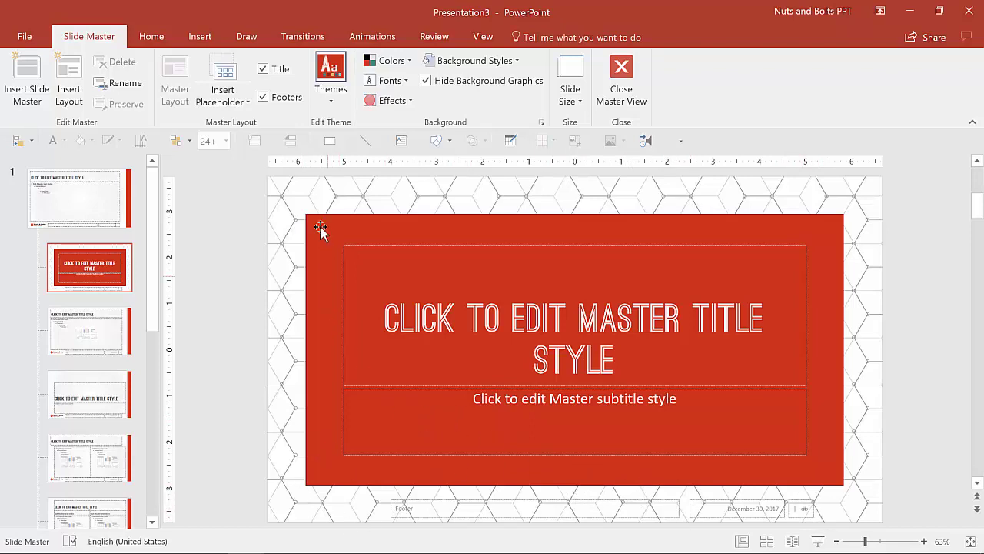
pyautogui.click(292, 106)
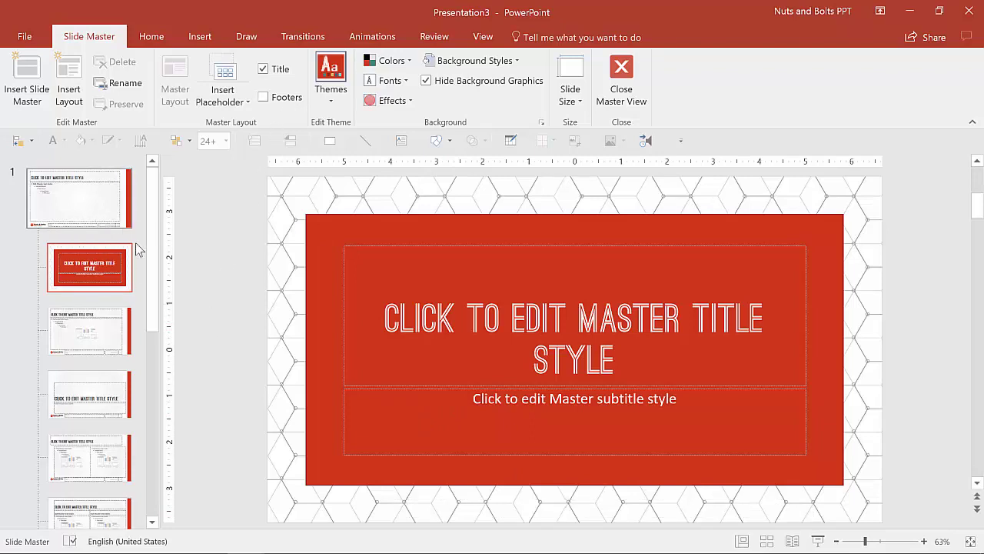
# Display the drawing guides over the title layout and hide them again.
pyautogui.click(483, 36)
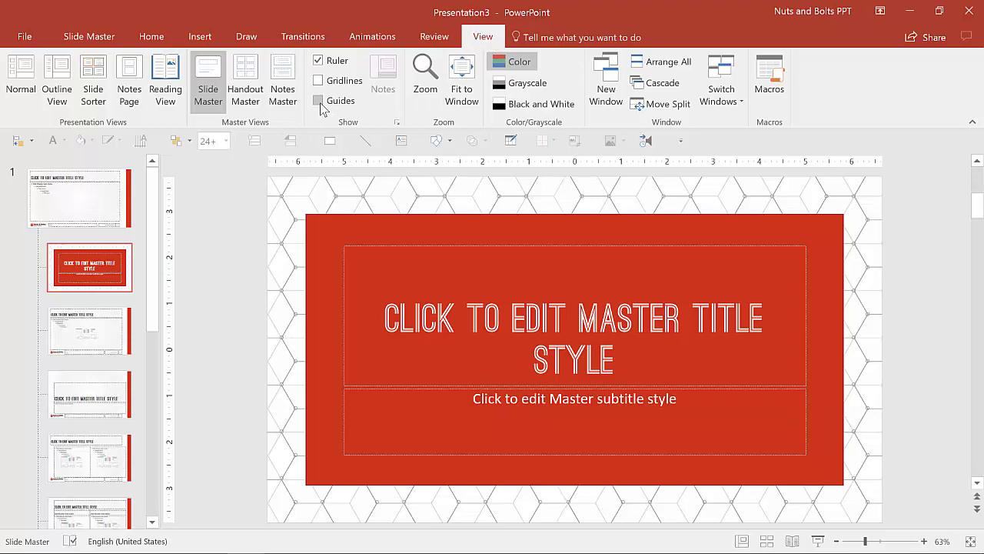
pyautogui.click(320, 100)
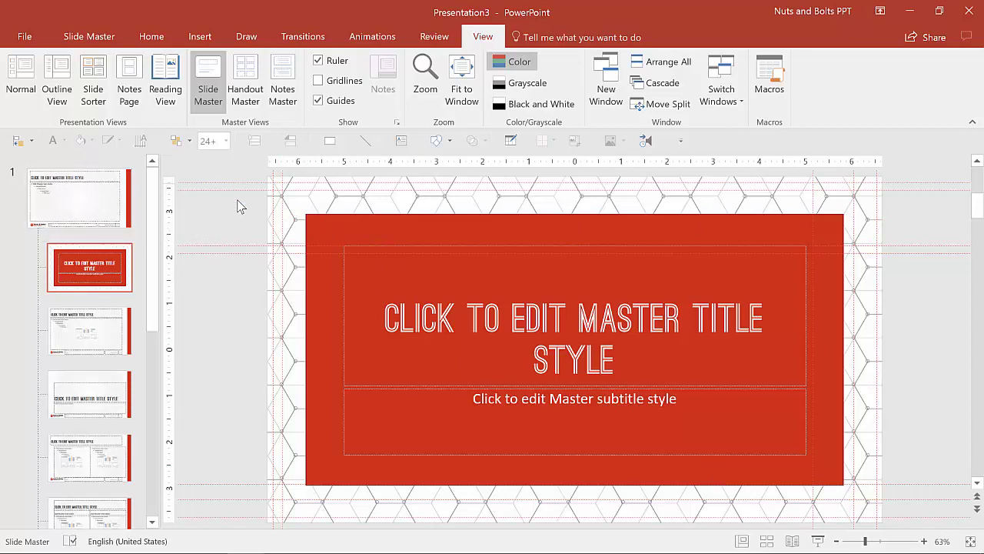
pyautogui.click(339, 108)
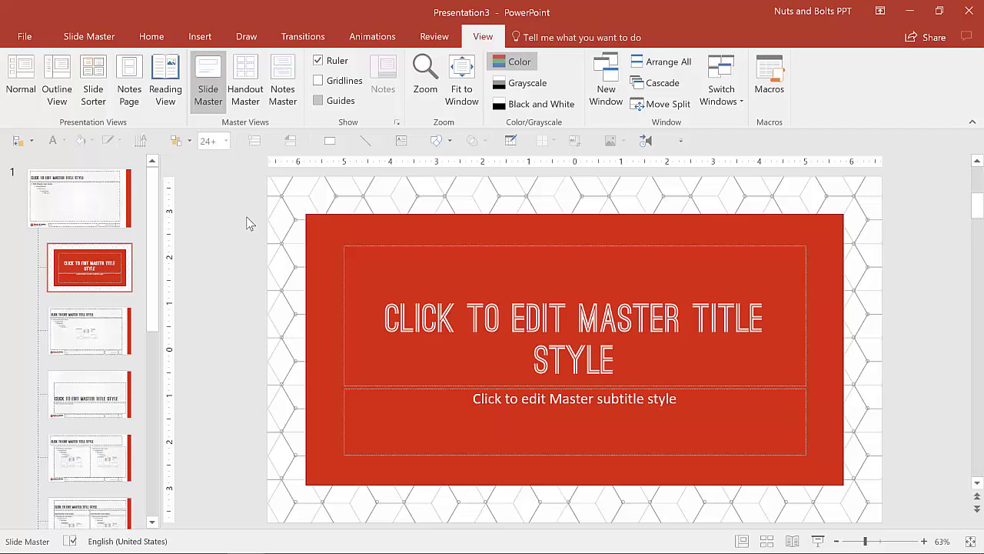
# Compare the Title and Content layout with the slide master and draw a horizontal line about 6.03 inches long across the layout's title.
pyautogui.click(102, 337)
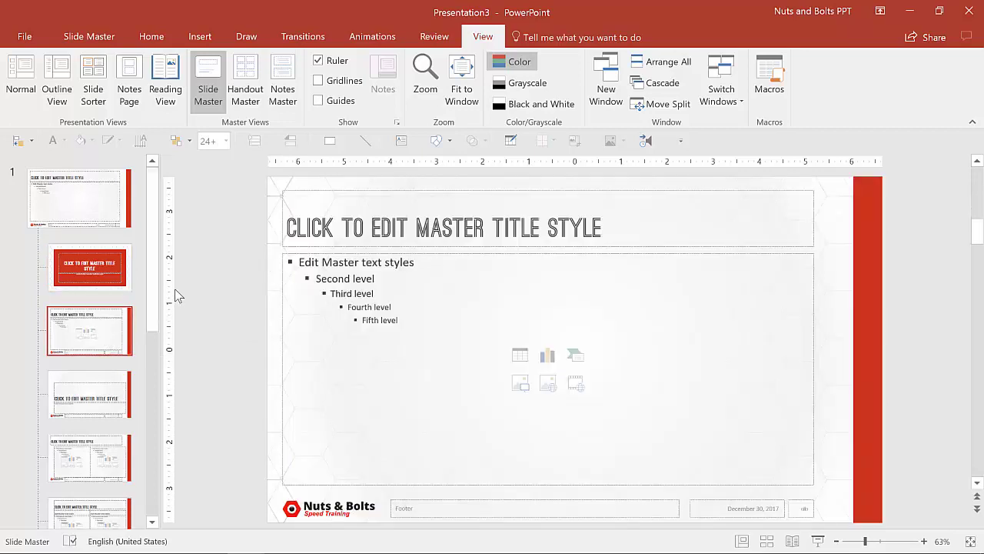
pyautogui.click(84, 191)
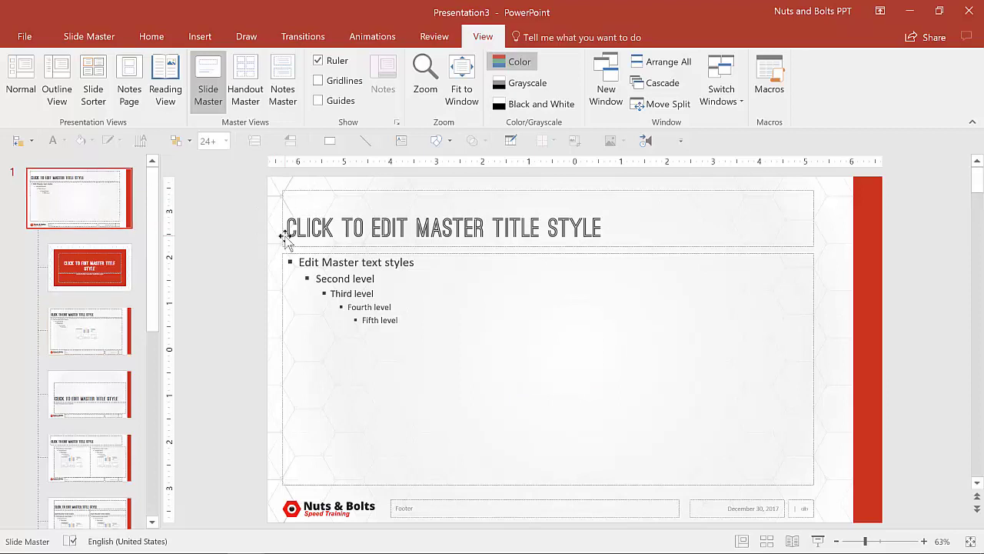
pyautogui.click(87, 332)
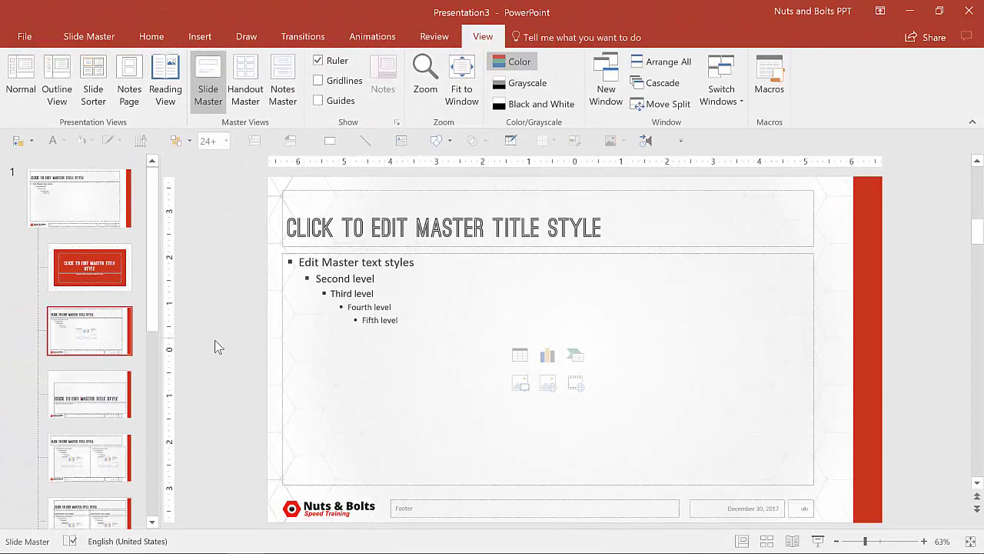
pyautogui.click(114, 222)
pyautogui.click(93, 330)
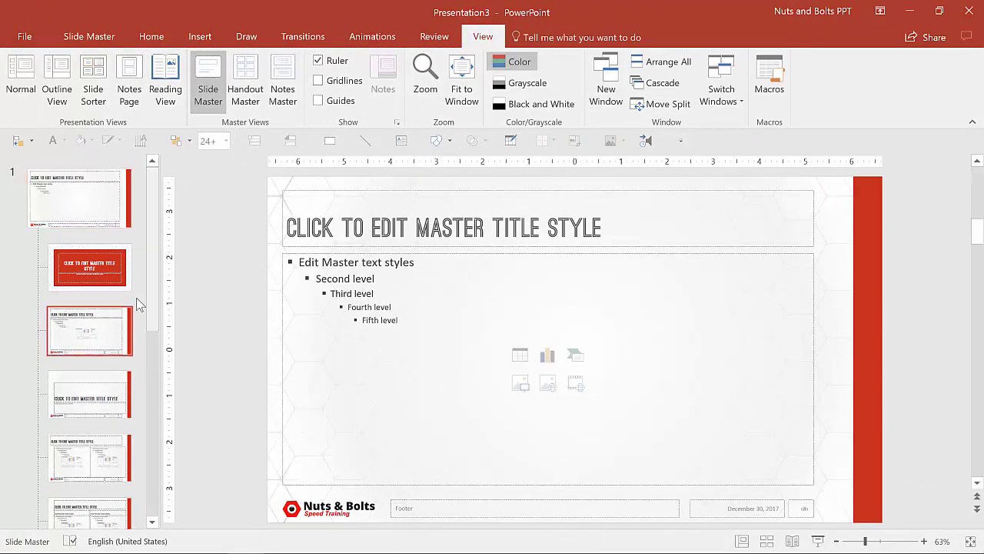
pyautogui.click(366, 140)
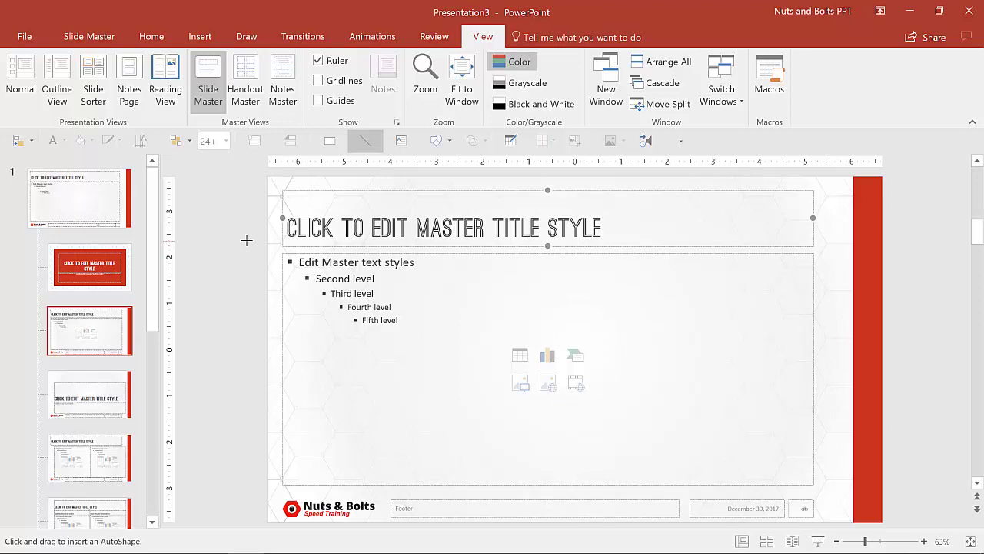
pyautogui.moveTo(243, 238); pyautogui.dragTo(522, 237)
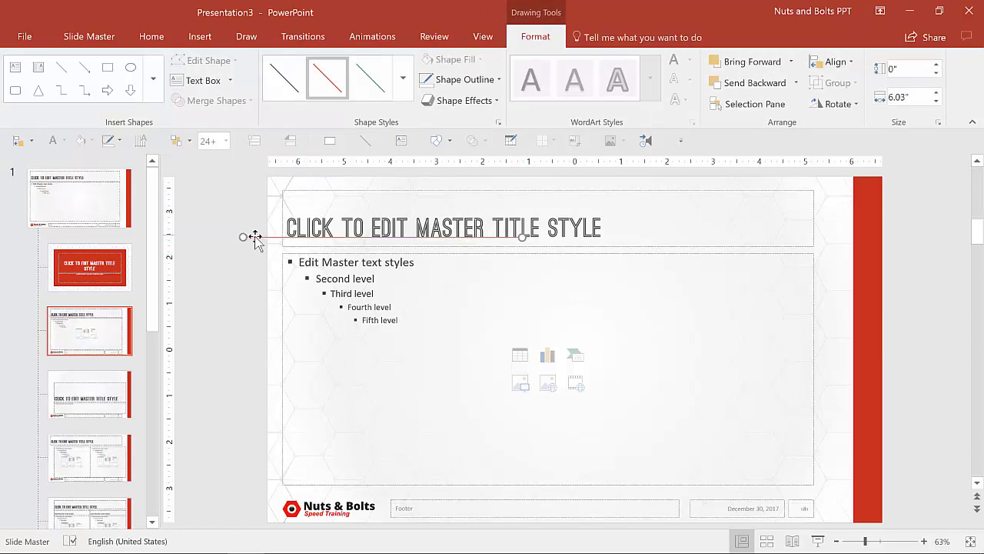
# Align the line with the slide's left edge along the bottom of the title placeholder and lengthen it to just past the title text.
pyautogui.moveTo(262, 242); pyautogui.dragTo(283, 246)
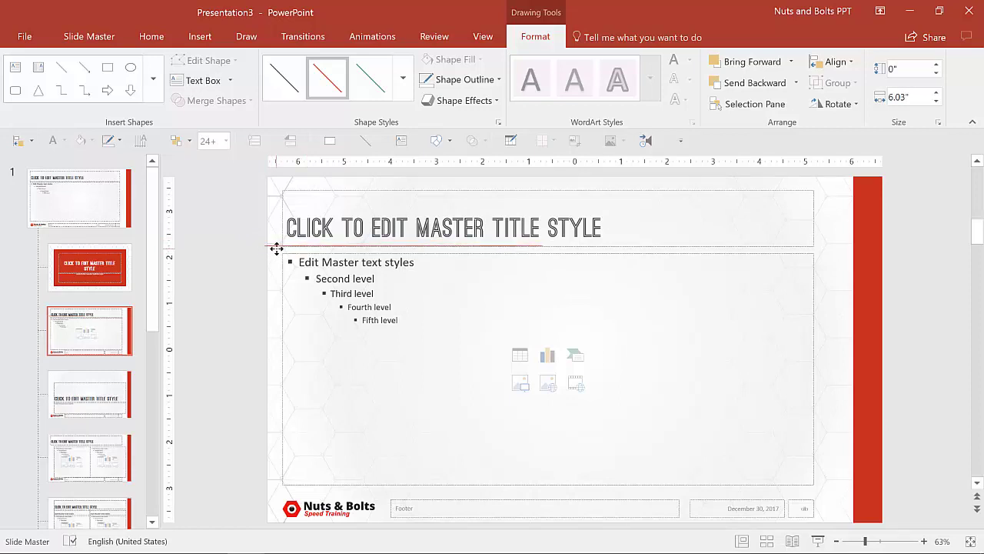
pyautogui.moveTo(276, 249); pyautogui.dragTo(278, 247)
pyautogui.click(937, 93)
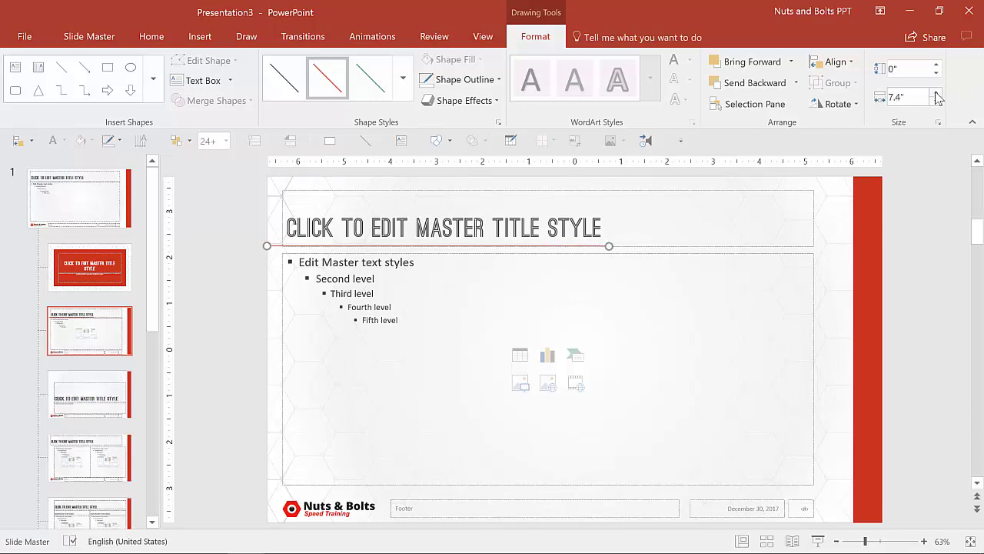
pyautogui.click(936, 92)
pyautogui.click(930, 278)
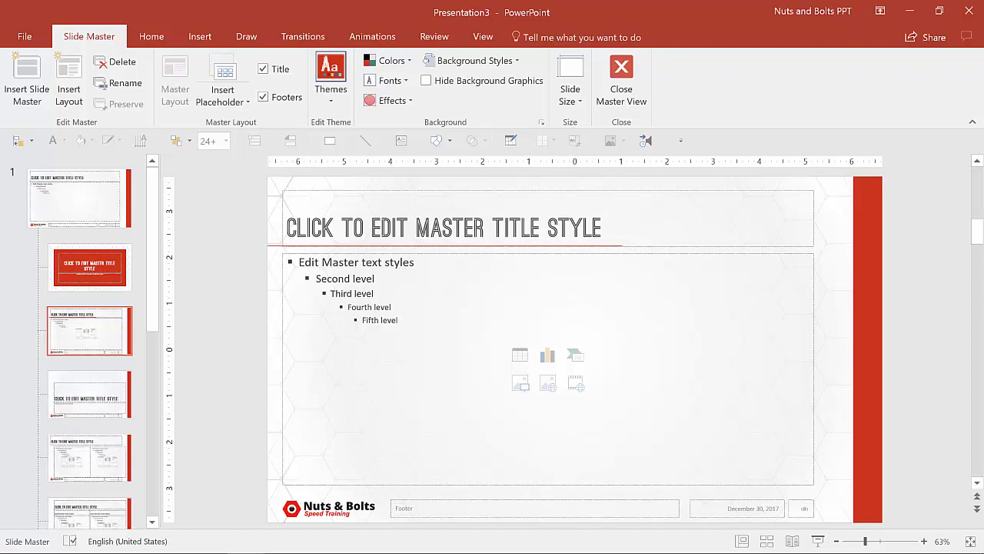
# Check the slide master and the Two Content and Blank layouts for the line added under the Title and Content layout's title.
pyautogui.click(58, 205)
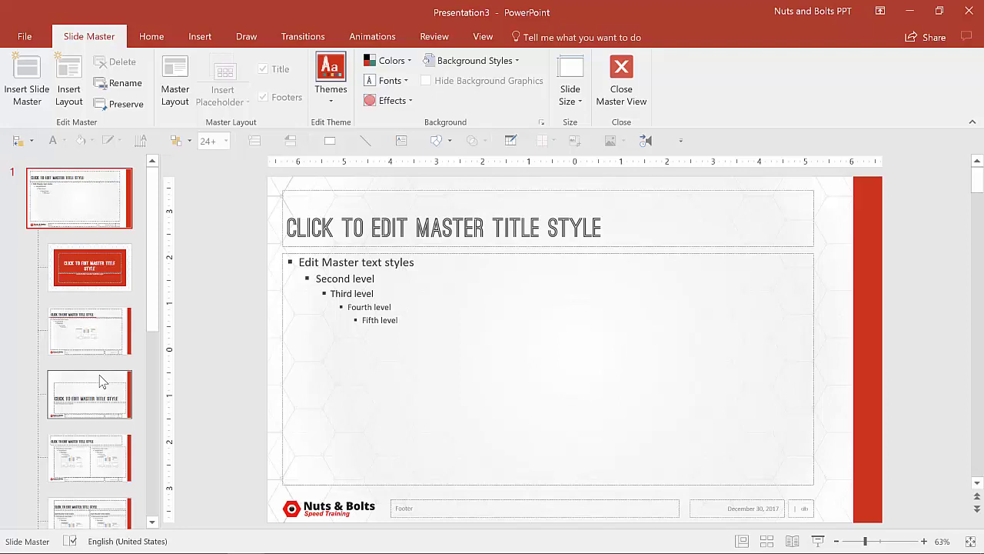
pyautogui.scroll(-3, 75, 463)
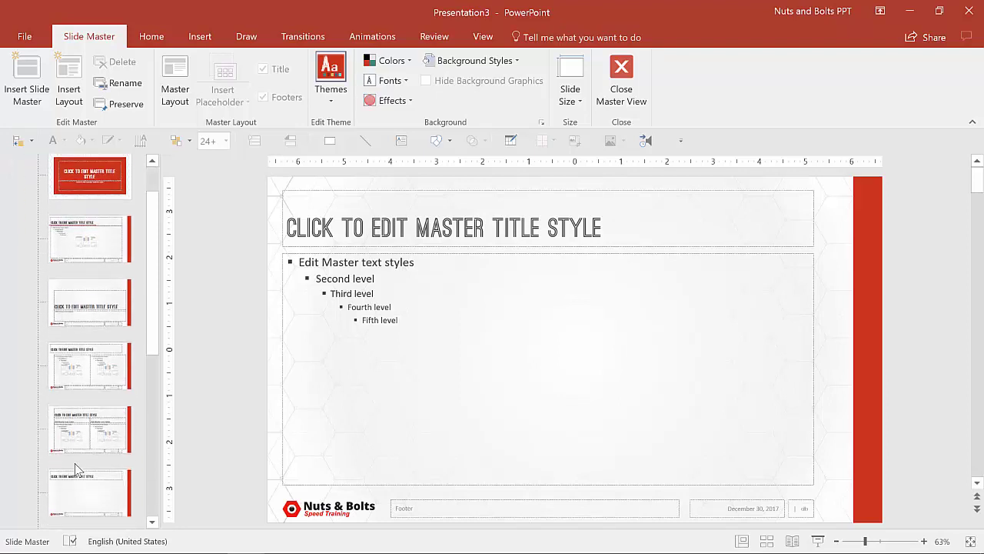
pyautogui.scroll(3, 95, 400)
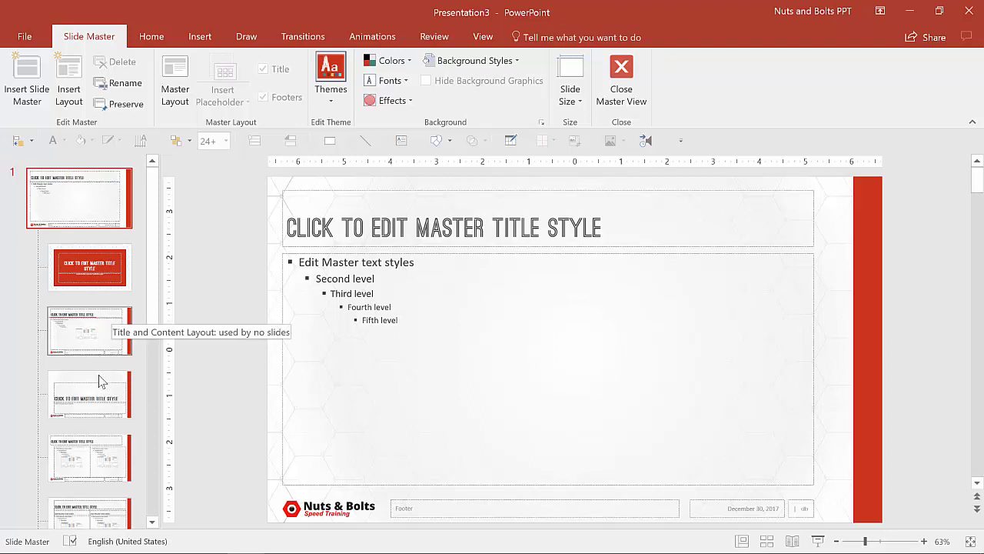
pyautogui.click(103, 455)
pyautogui.scroll(-1, 98, 452)
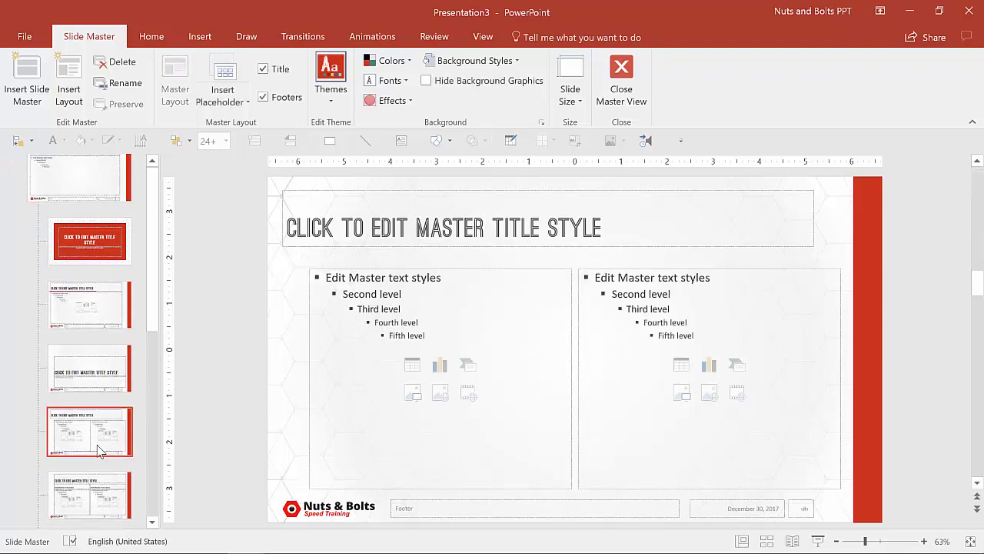
pyautogui.scroll(-3, 84, 308)
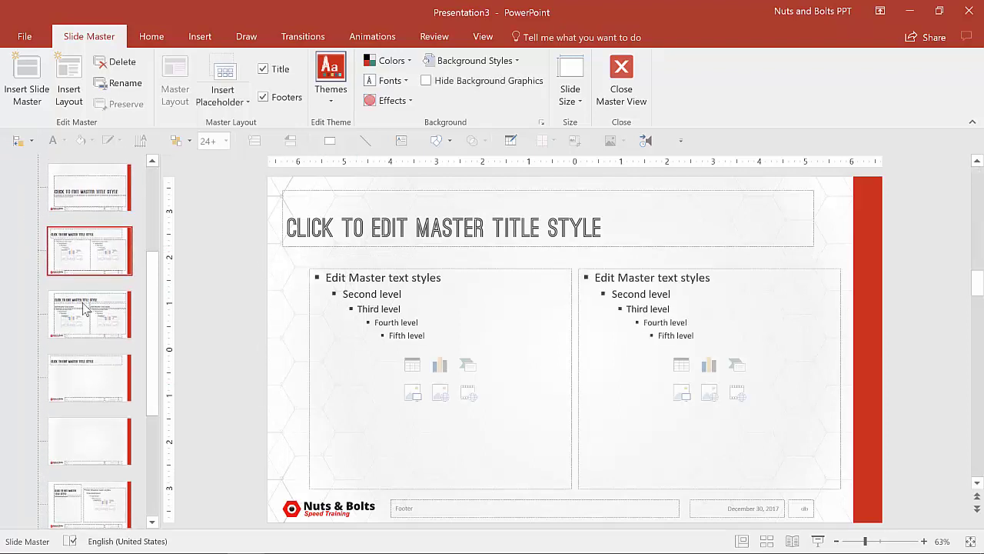
pyautogui.click(87, 452)
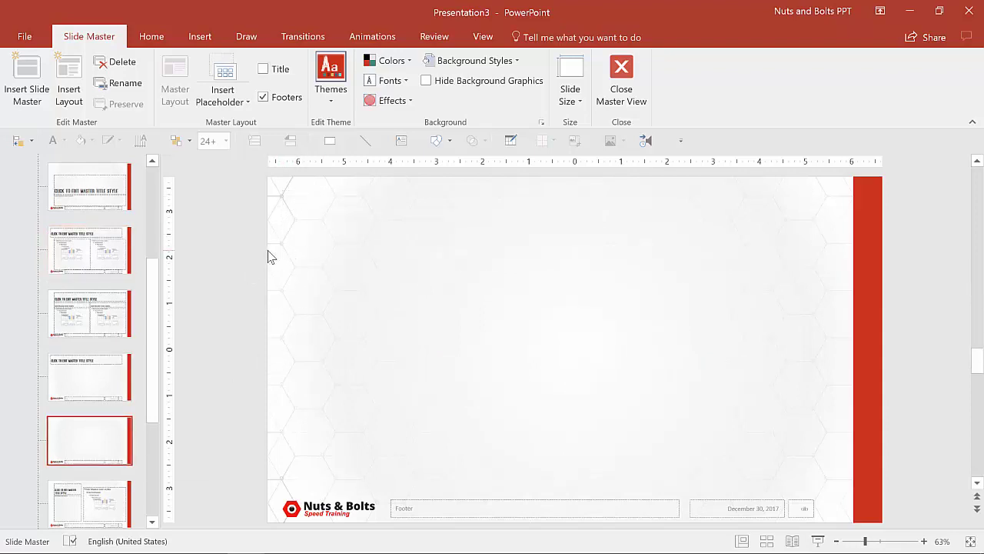
pyautogui.moveTo(247, 248); pyautogui.dragTo(627, 260)
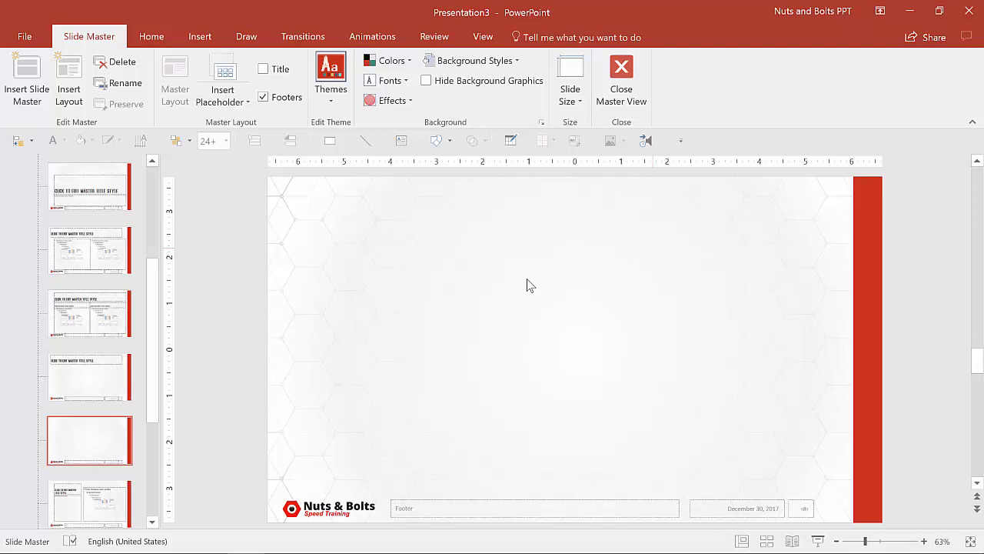
pyautogui.scroll(5, 146, 354)
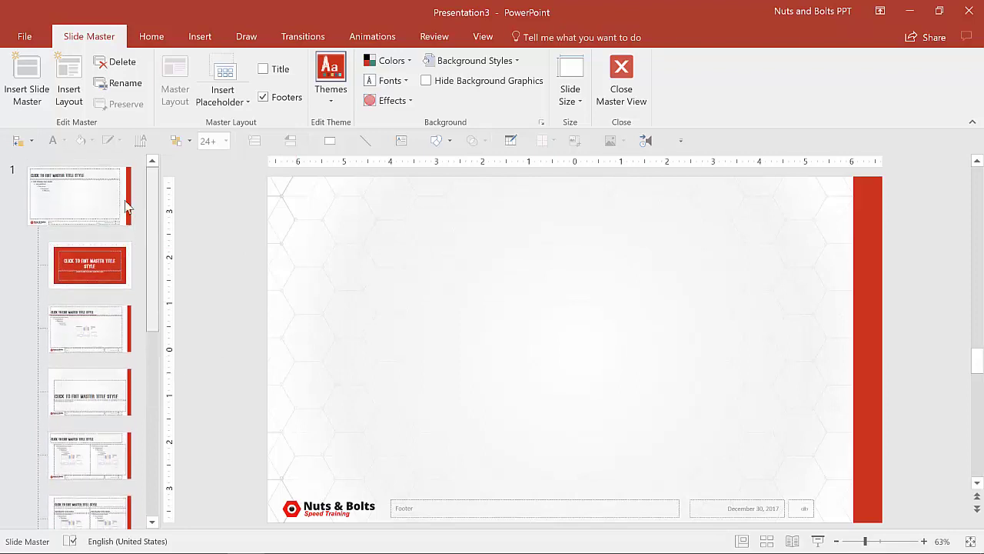
pyautogui.click(127, 206)
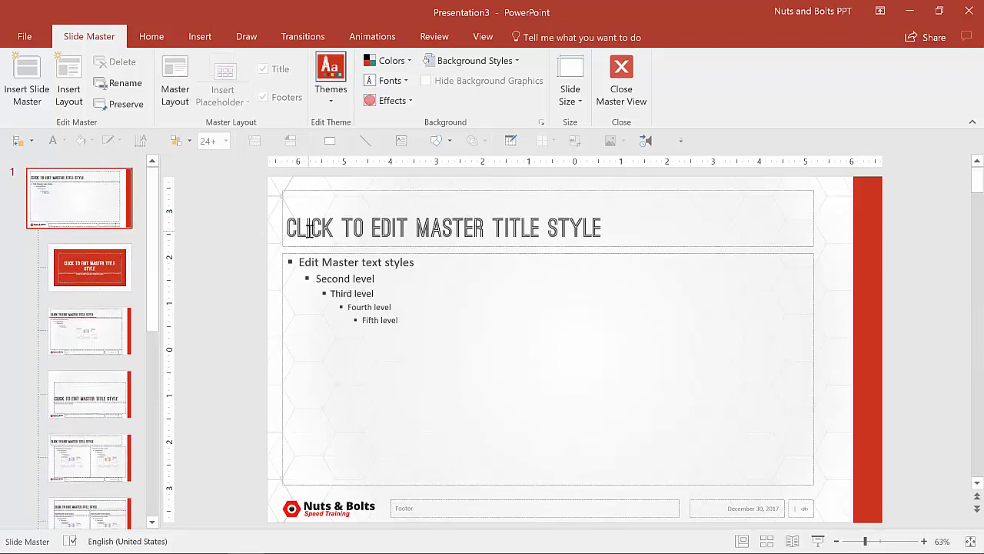
# Review the Title and Content layout, the section header layout and the custom layout with ten numbered items.
pyautogui.click(97, 348)
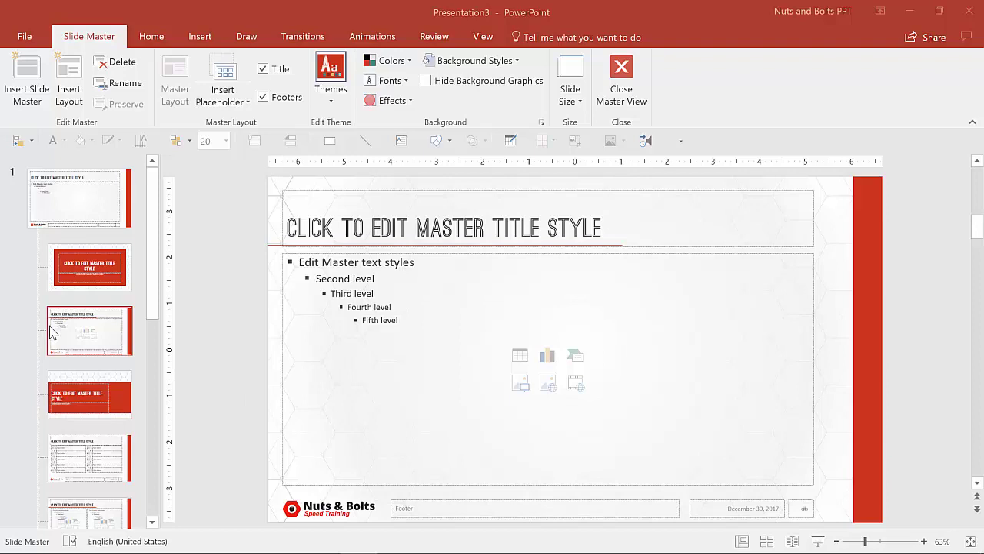
pyautogui.press('Down')
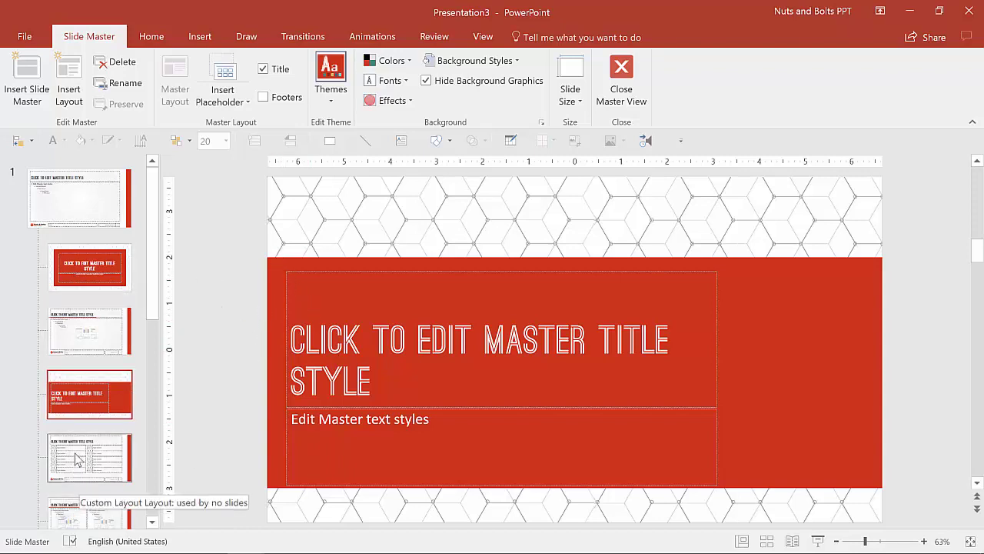
pyautogui.scroll(-3, 96, 411)
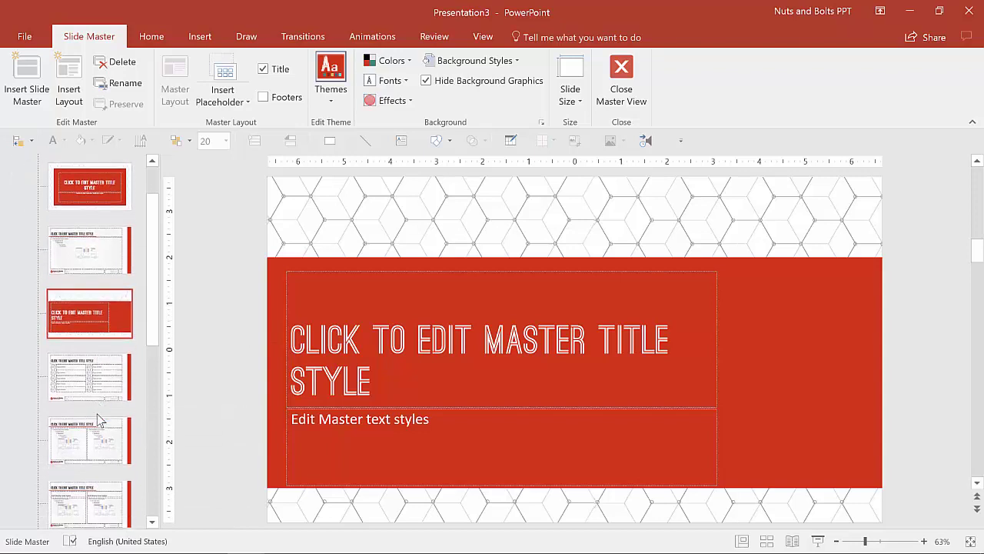
pyautogui.click(77, 313)
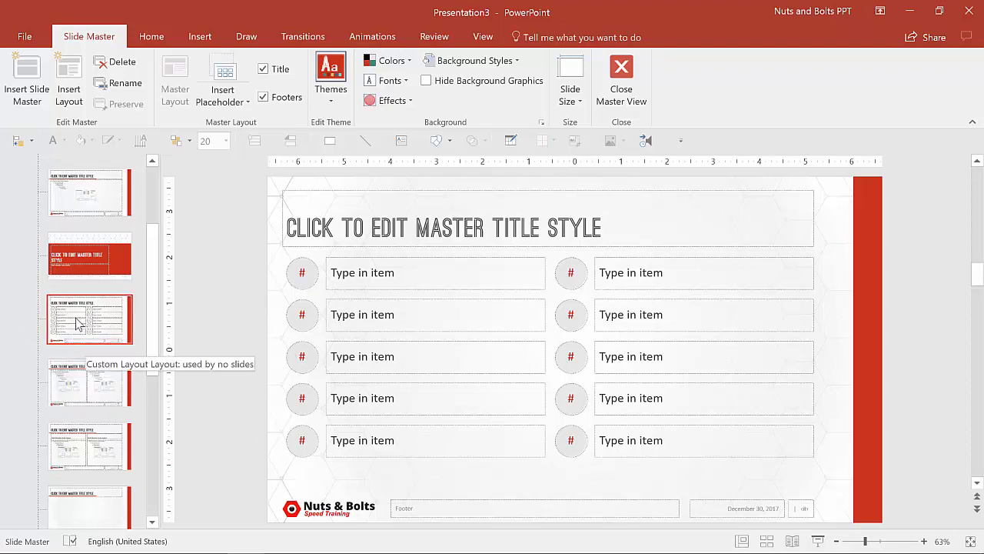
# Insert a new layout below the custom numbered-item layout and delete it again.
pyautogui.click(69, 76)
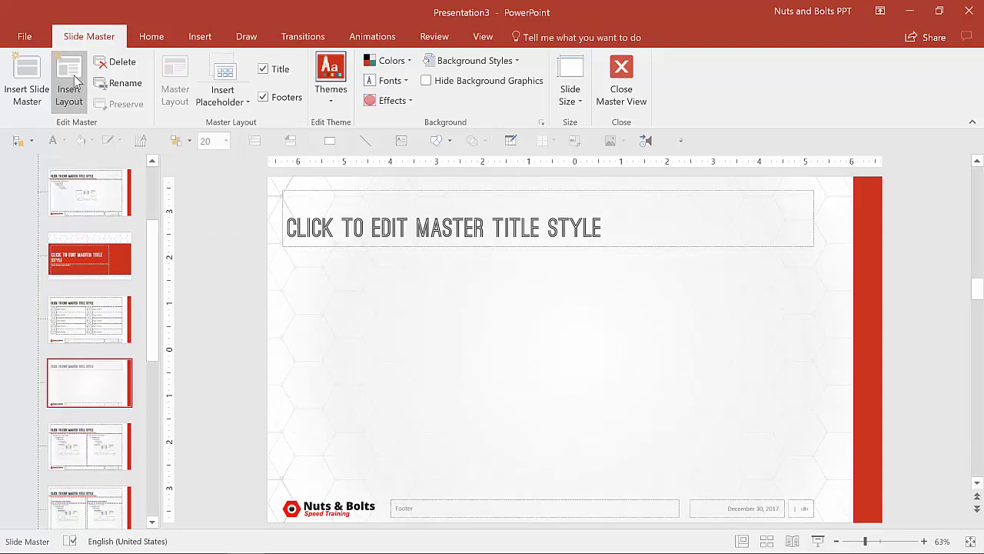
pyautogui.click(115, 62)
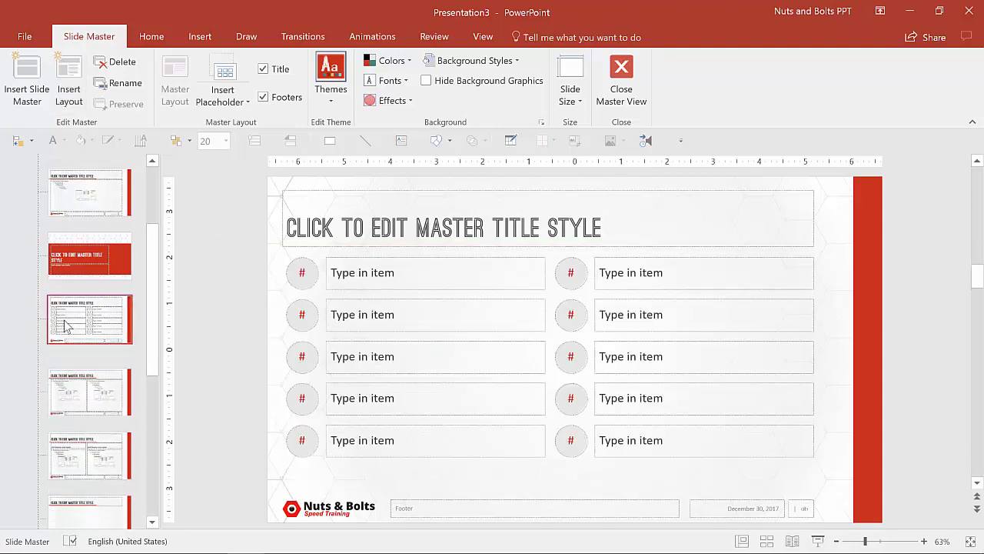
pyautogui.rightClick(84, 351)
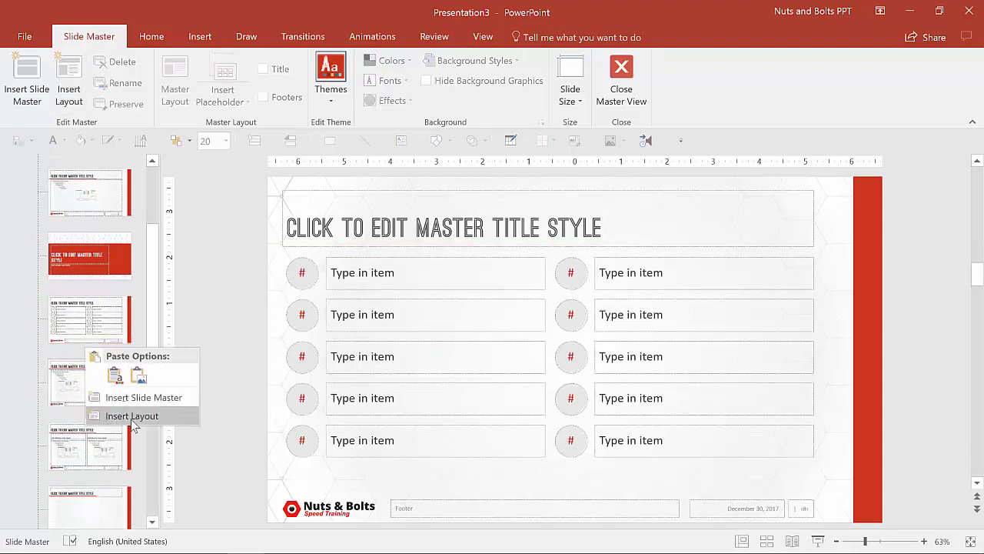
pyautogui.click(224, 314)
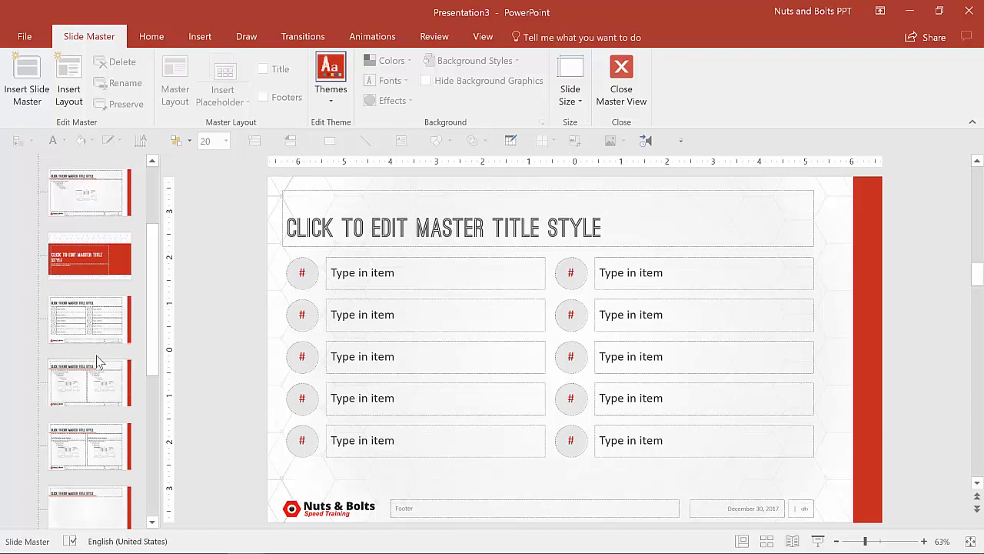
# Rename the custom layout with the ten numbered items as Agenda.
pyautogui.click(75, 337)
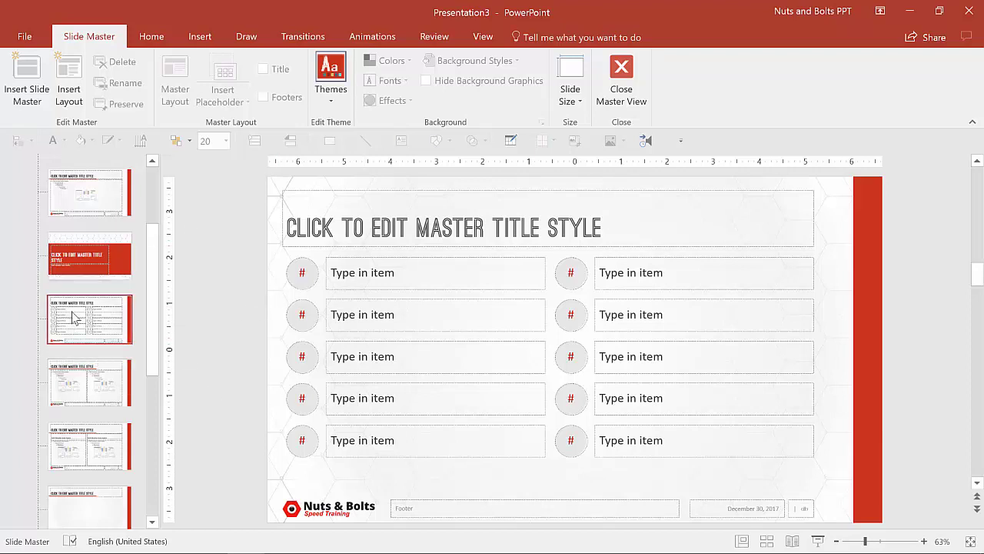
pyautogui.rightClick(74, 317)
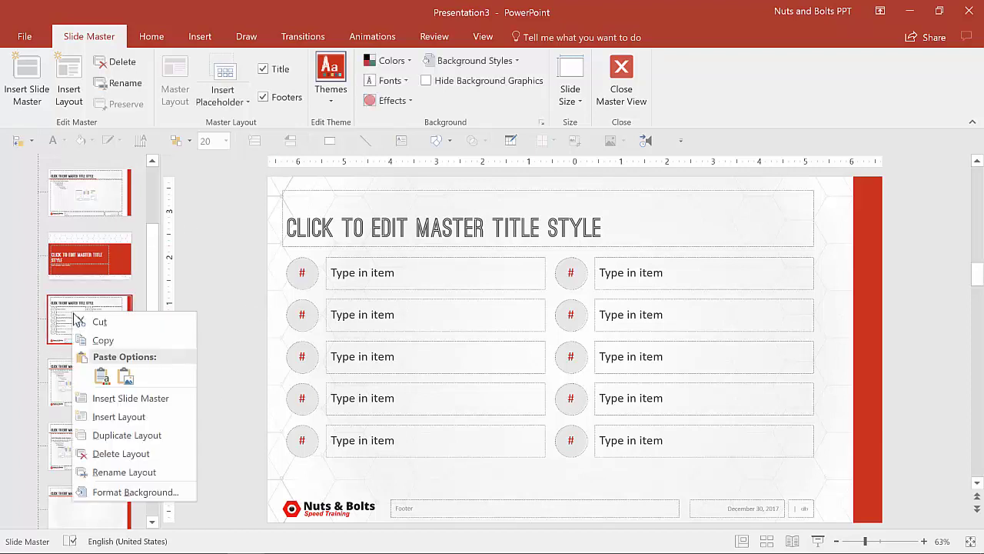
pyautogui.click(124, 472)
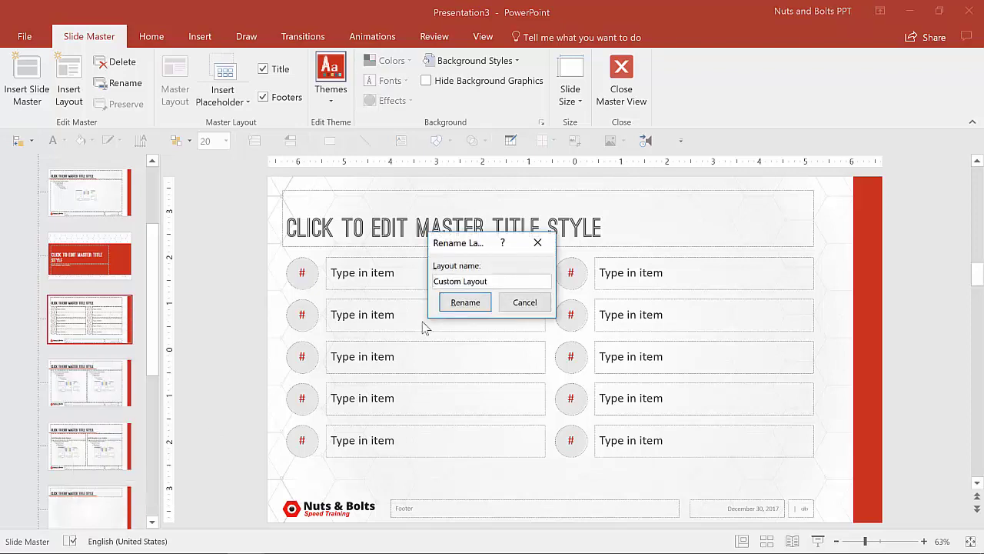
pyautogui.write('Agenda Layout')
pyautogui.press('BackSpace')
pyautogui.press('BackSpace')
pyautogui.press('BackSpace')
pyautogui.press('BackSpace')
pyautogui.press('BackSpace')
pyautogui.press('BackSpace')
pyautogui.press('BackSpace')
pyautogui.press('Return')
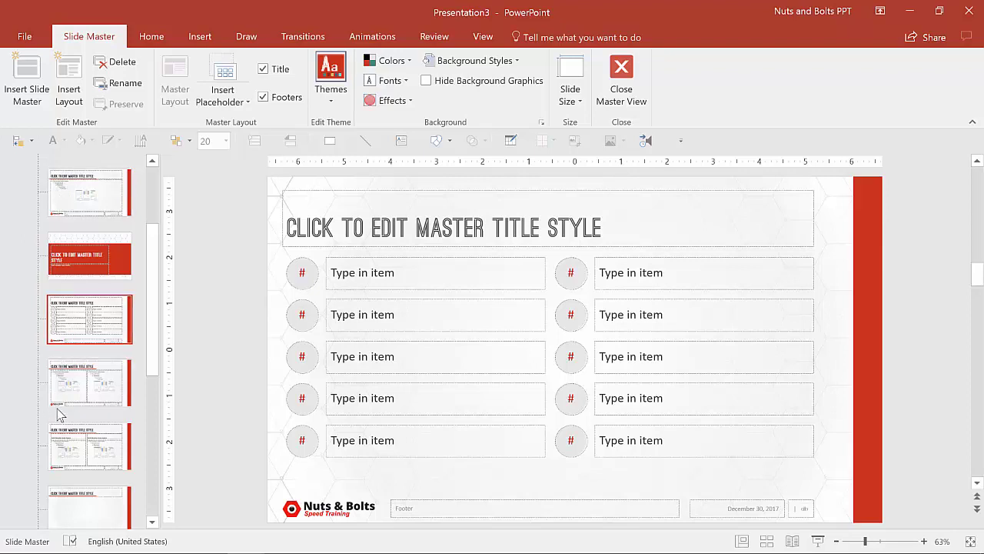
# Look through the remaining layouts from Two Content down to the vertical title layout, checking the line under each title.
pyautogui.click(80, 389)
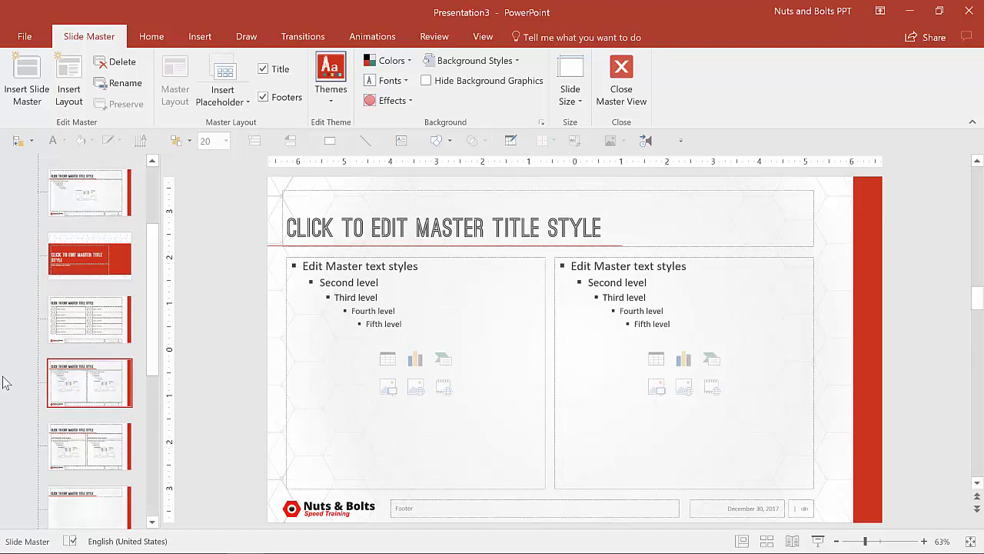
pyautogui.press('Down')
pyautogui.press('Down')
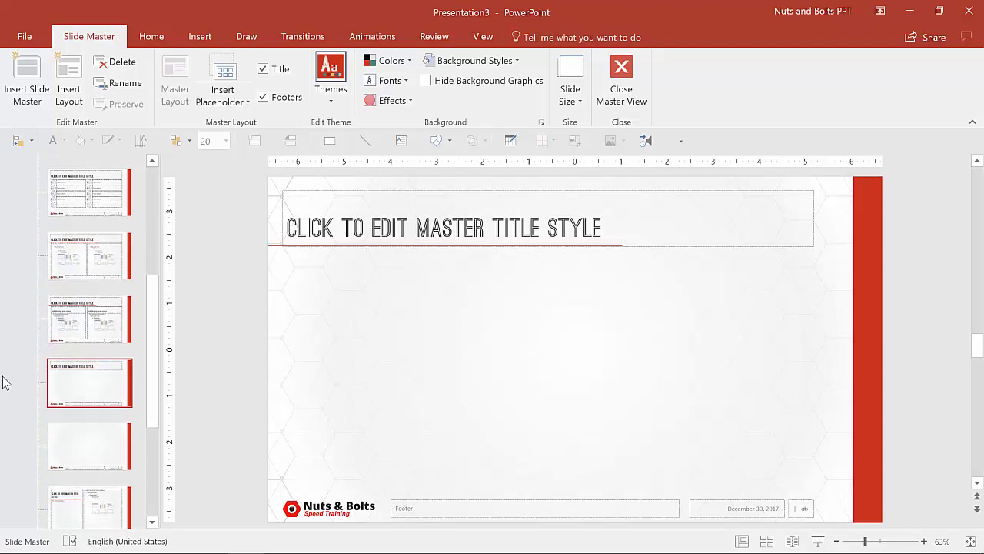
pyautogui.press('Down')
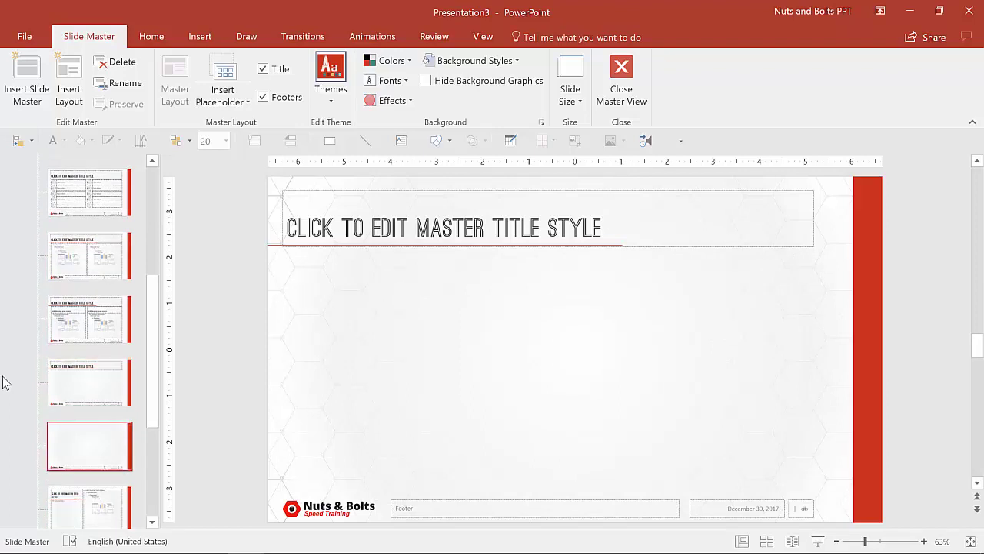
pyautogui.press('Down')
pyautogui.press('Down')
pyautogui.press('Down')
pyautogui.press('Down')
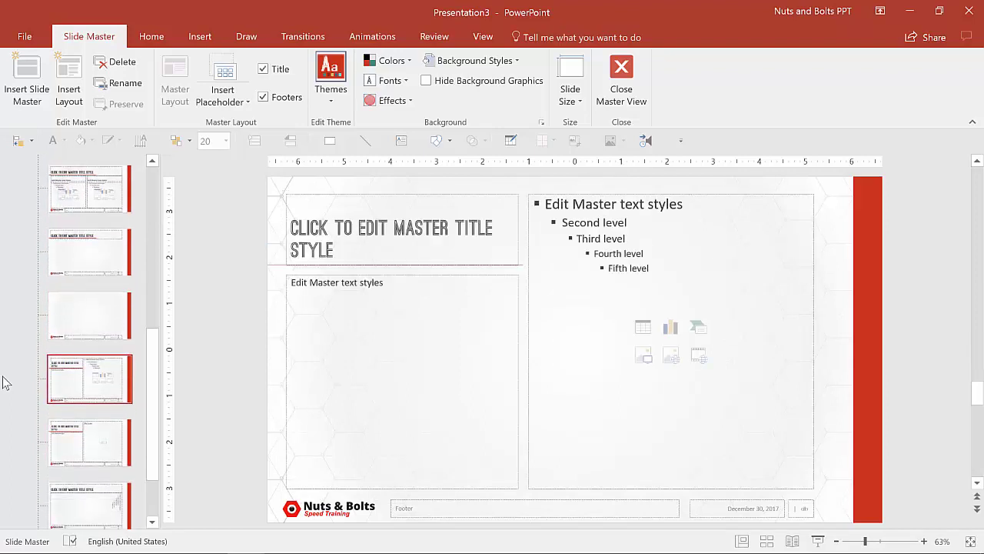
pyautogui.press('Down')
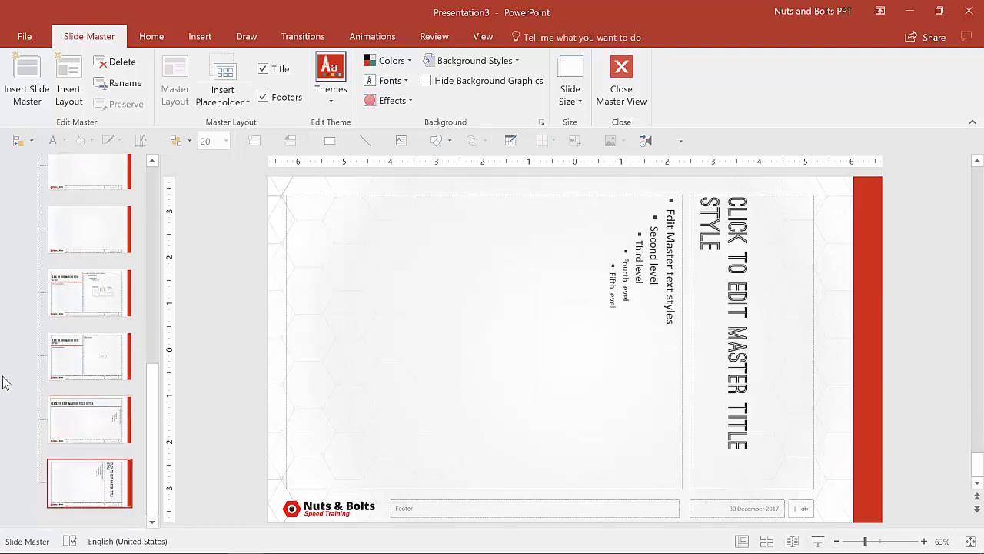
# Go back up through the layouts to the title layout, comparing the section header and agenda designs on the way.
pyautogui.press('Up')
pyautogui.press('Up')
pyautogui.press('Up')
pyautogui.press('Up')
pyautogui.press('Up')
pyautogui.press('Up')
pyautogui.press('Up')
pyautogui.press('Up')
pyautogui.press('Up')
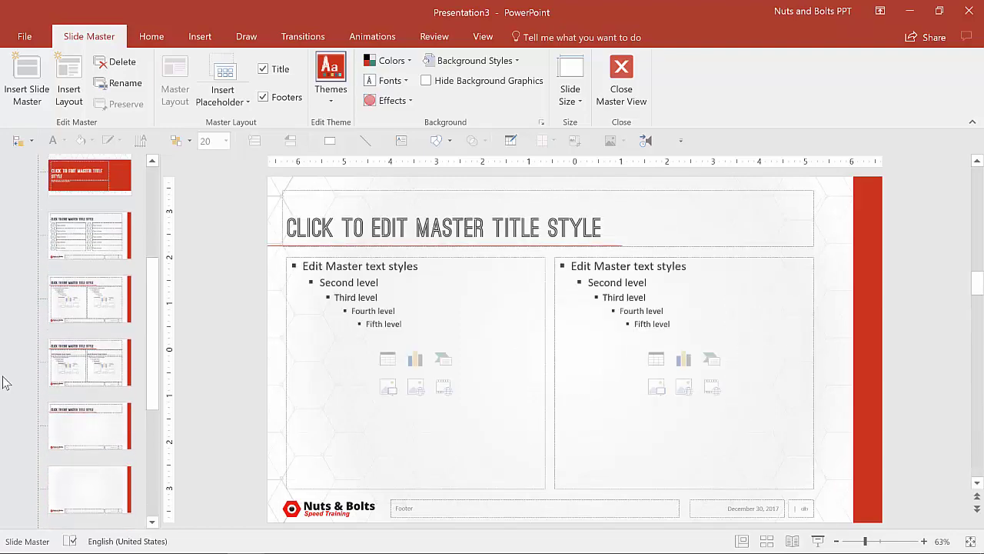
pyautogui.press('Down')
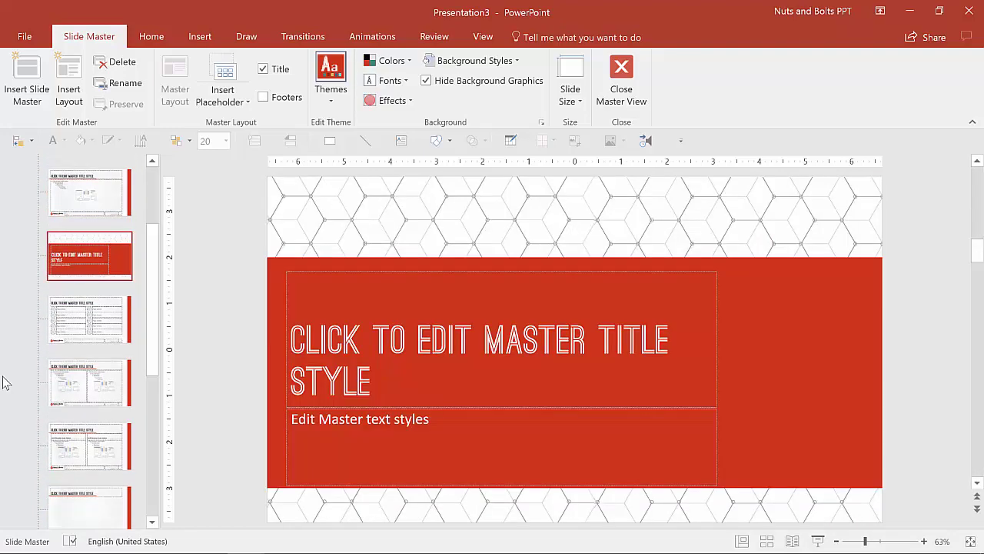
pyautogui.press('Down')
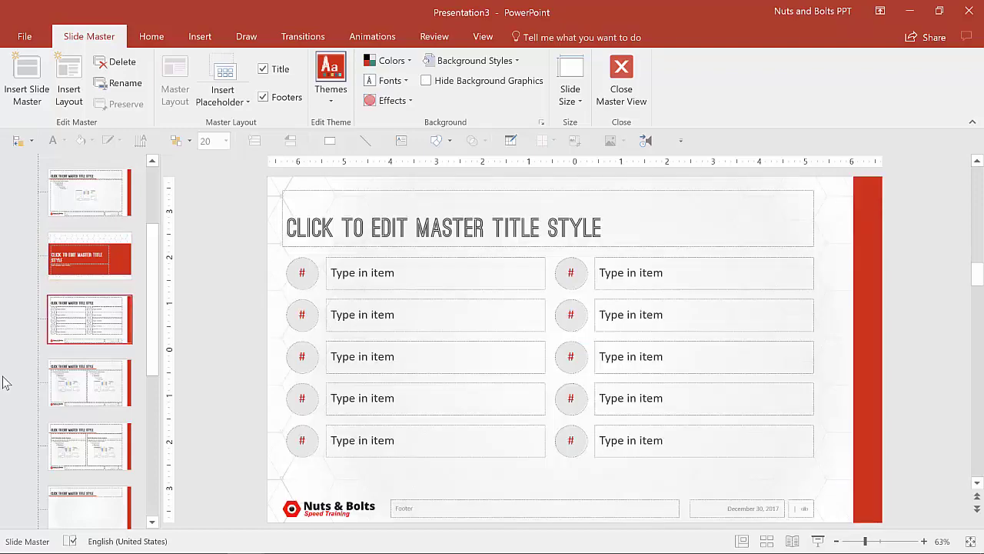
pyautogui.press('Up')
pyautogui.press('Up')
pyautogui.press('Up')
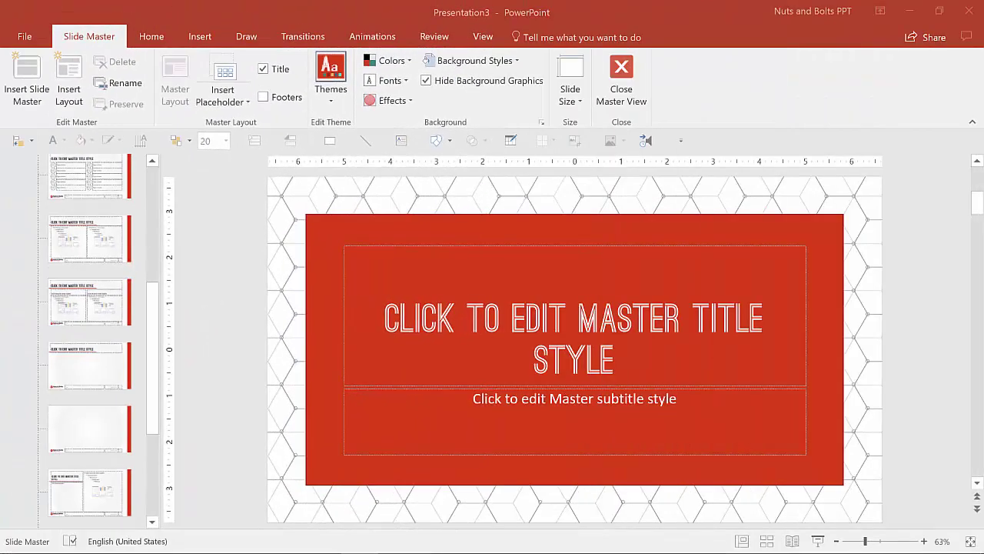
# Inspect the full-slide background shape and the red vertical bar on the slide master.
pyautogui.moveTo(154, 318); pyautogui.dragTo(153, 199)
pyautogui.click(101, 211)
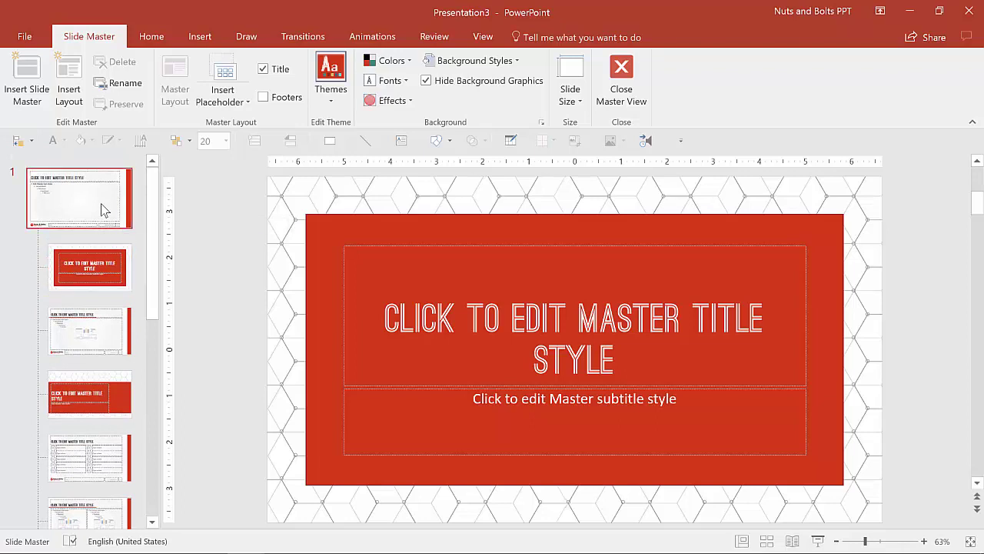
pyautogui.click(282, 182)
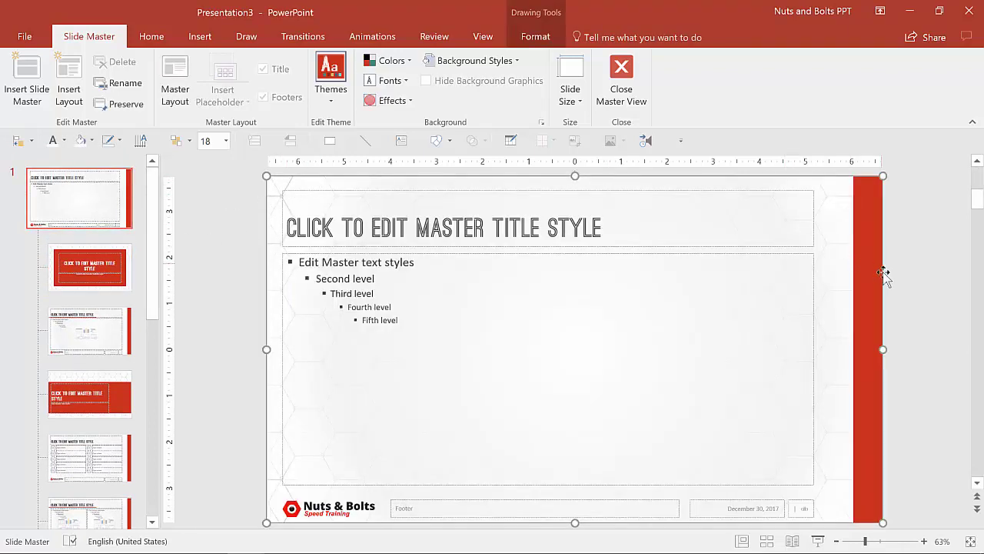
pyautogui.click(877, 298)
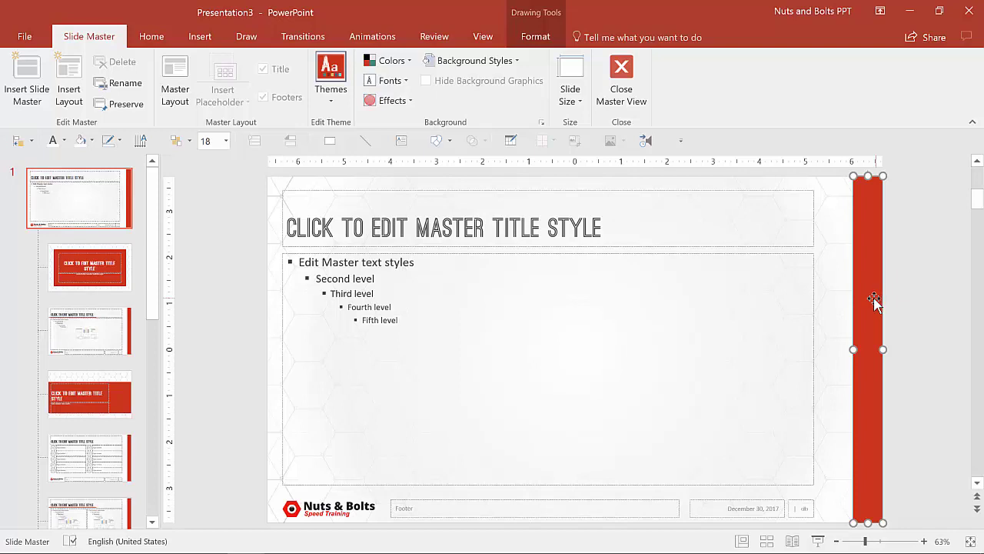
pyautogui.click(838, 179)
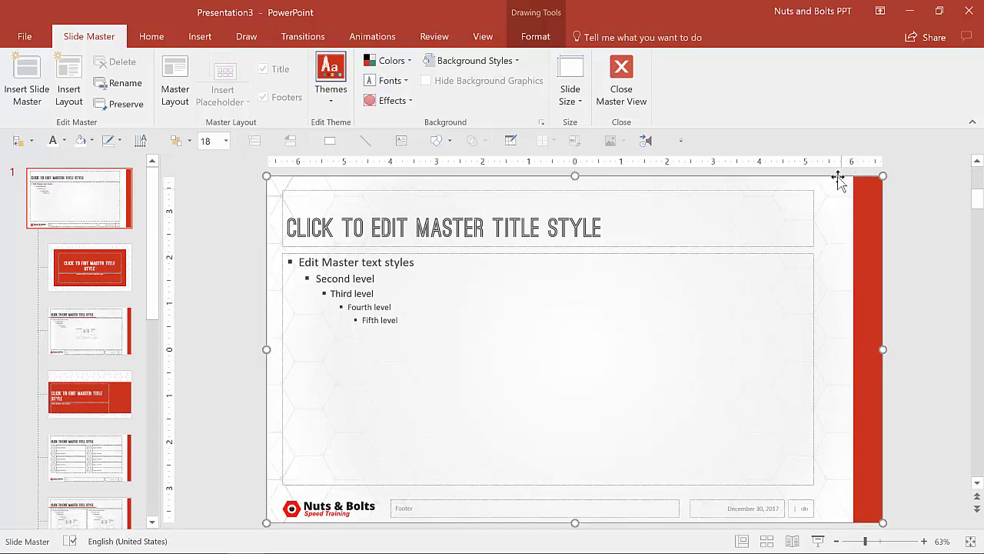
pyautogui.click(856, 231)
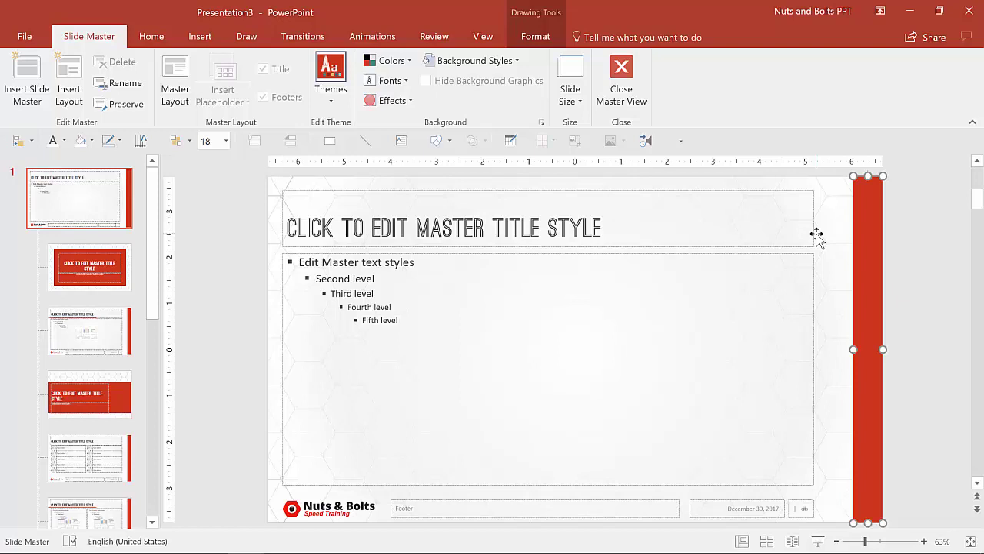
# Check the font and paragraph spacing settings of the slide master's title text without changing them.
pyautogui.click(467, 228)
pyautogui.tripleClick(467, 228)
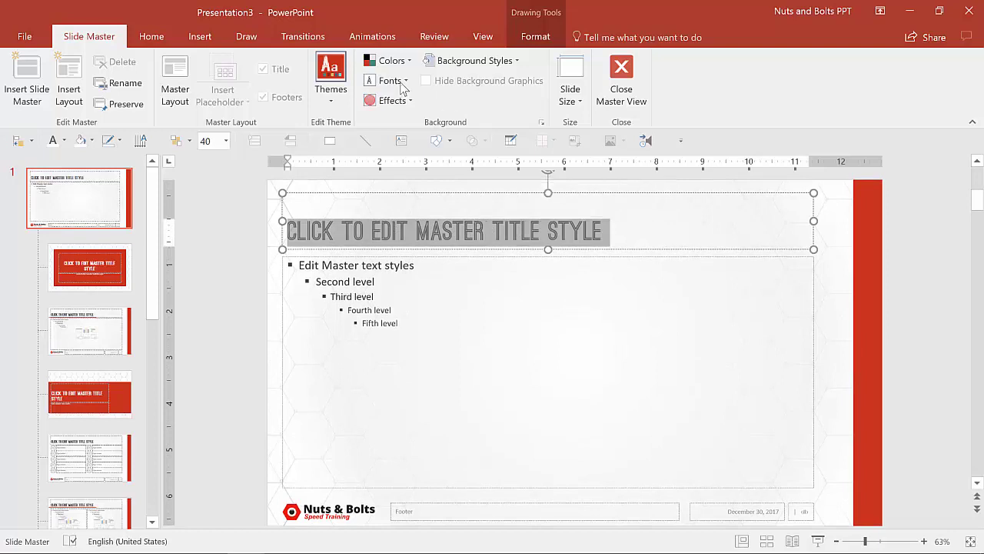
pyautogui.click(153, 40)
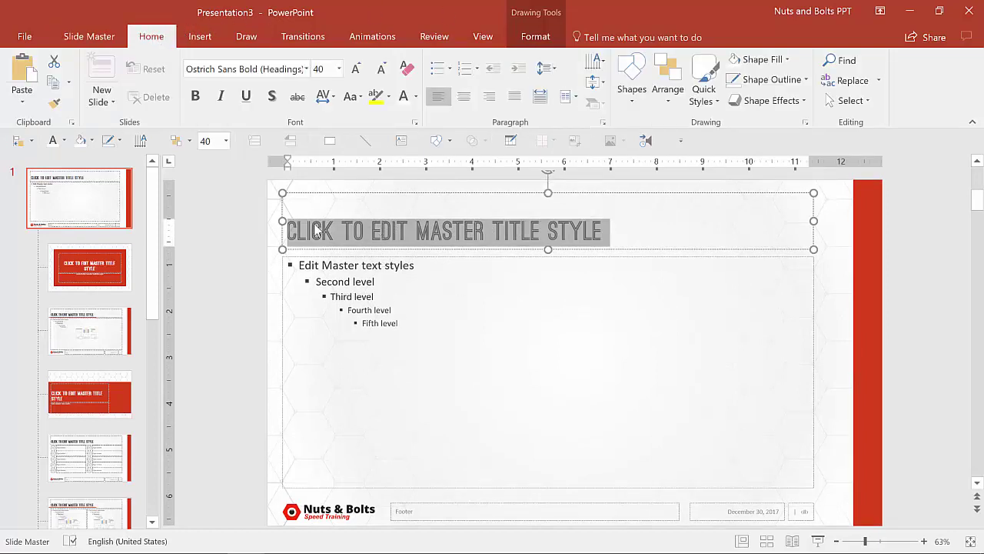
pyautogui.click(604, 123)
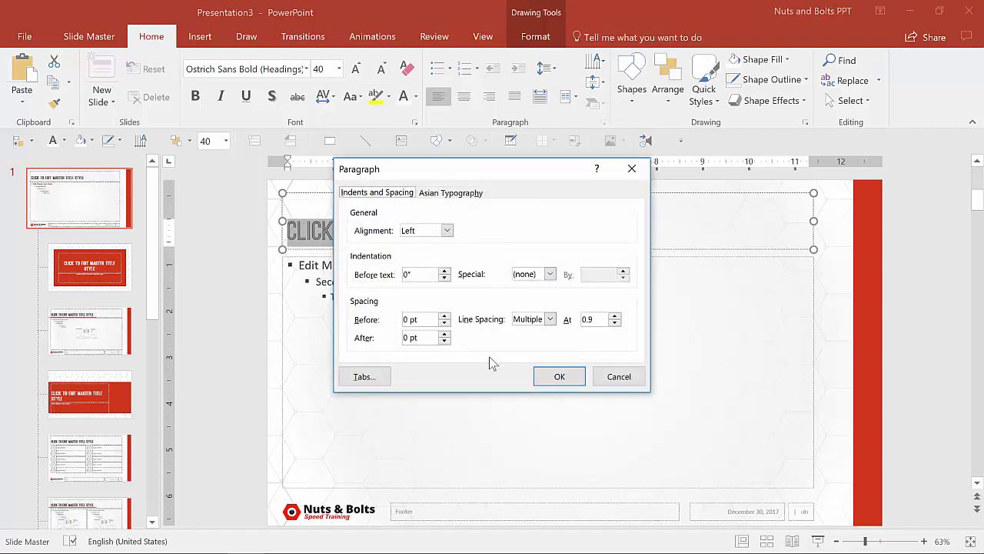
pyautogui.click(619, 377)
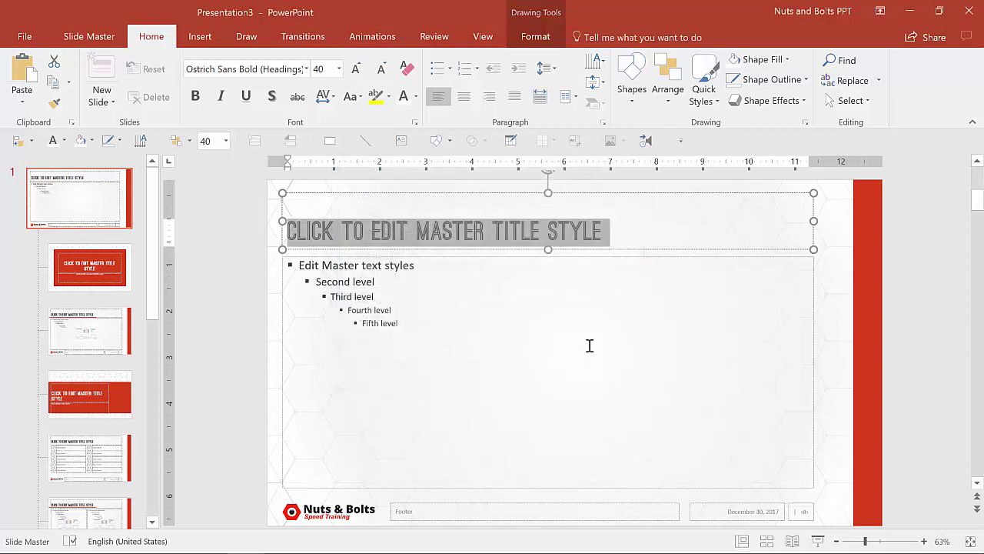
pyautogui.click(233, 228)
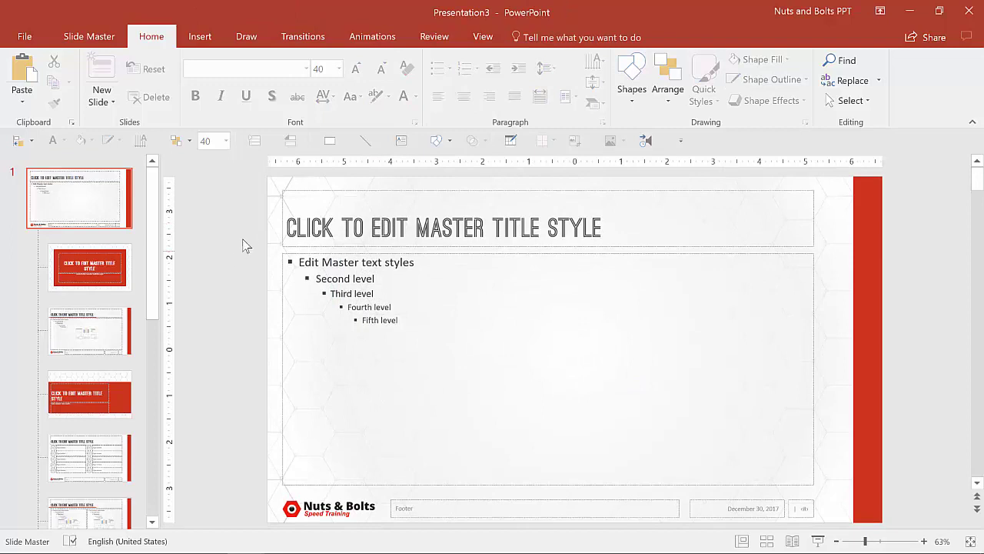
# Close Slide Master view and apply the Fade transition to the title slide.
pyautogui.click(319, 44)
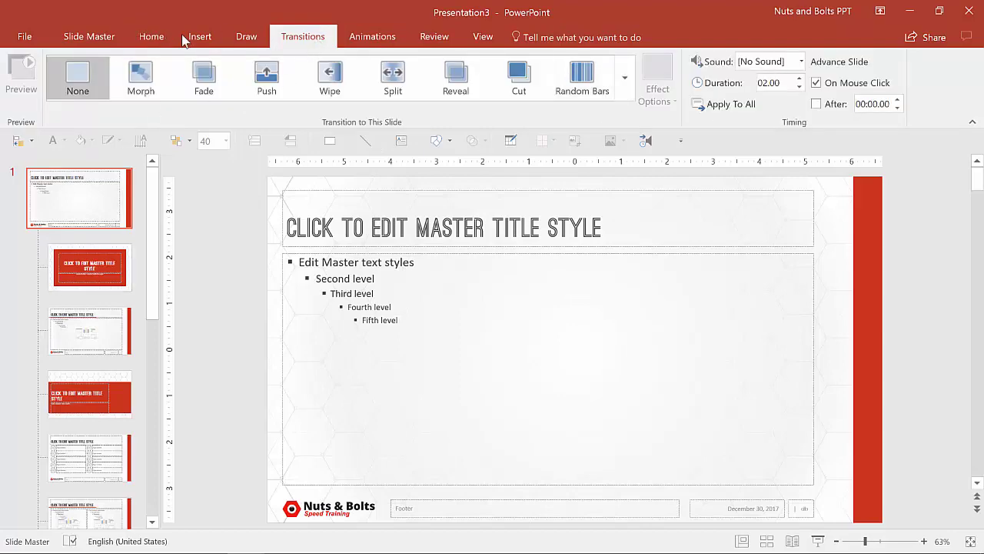
pyautogui.click(89, 36)
pyautogui.click(622, 85)
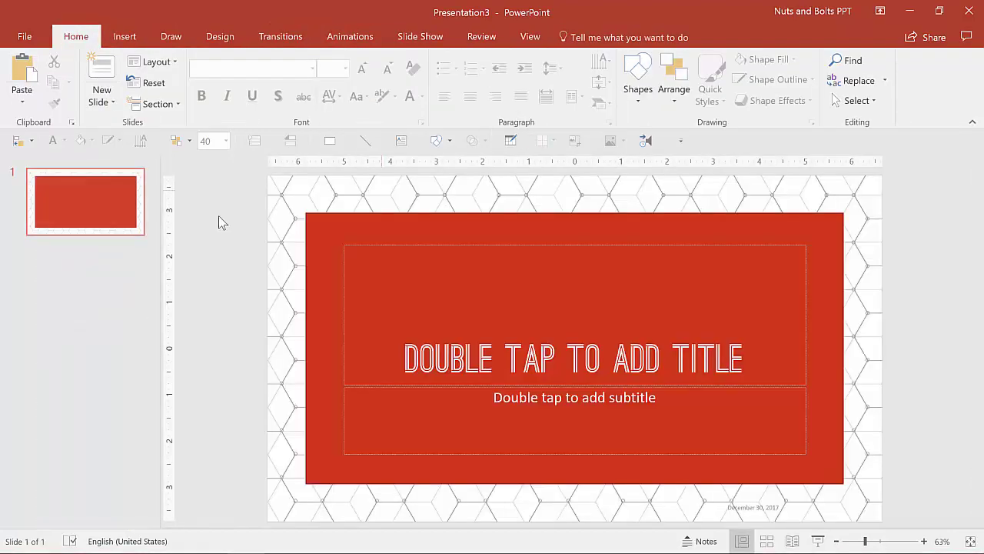
pyautogui.click(301, 43)
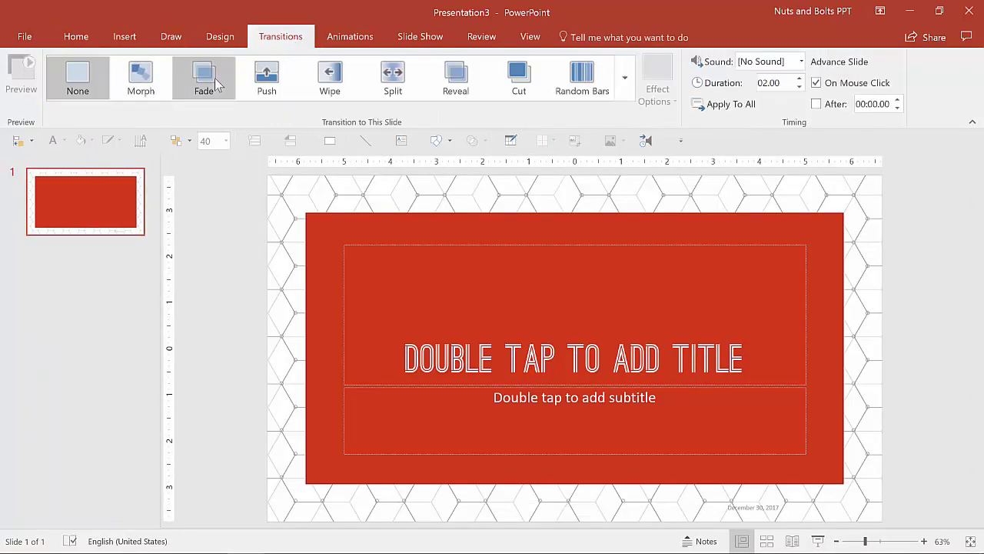
pyautogui.click(216, 85)
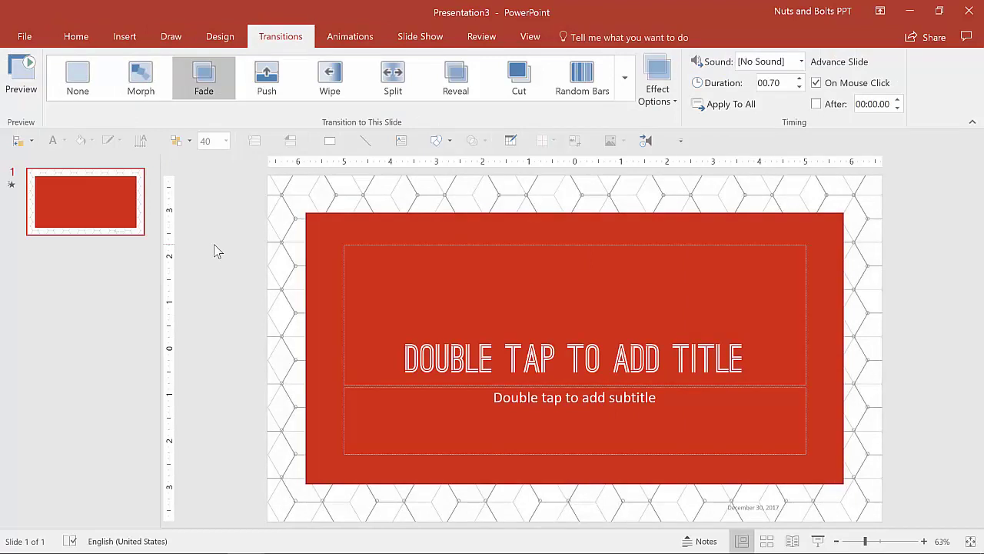
# Remove the transition from the title slide.
pyautogui.click(89, 66)
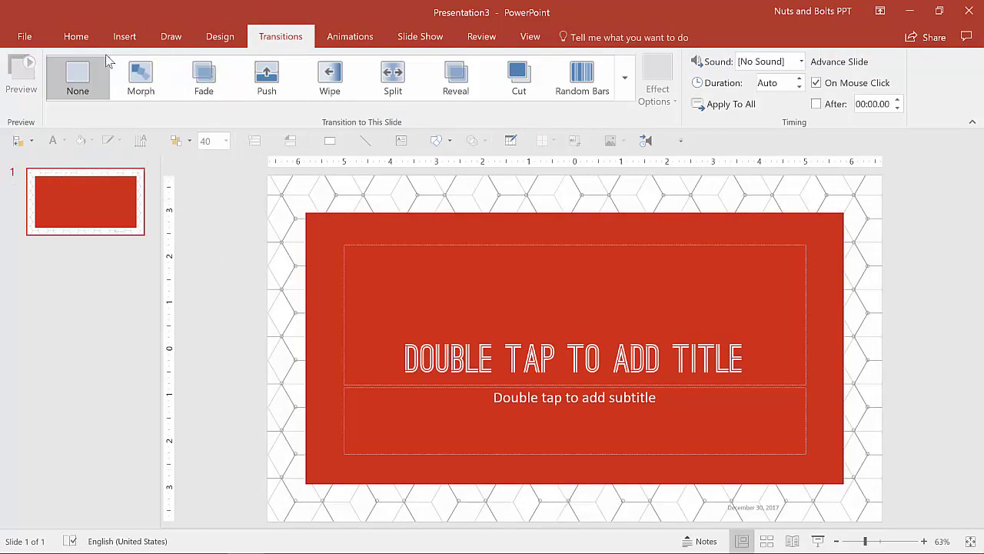
pyautogui.click(77, 39)
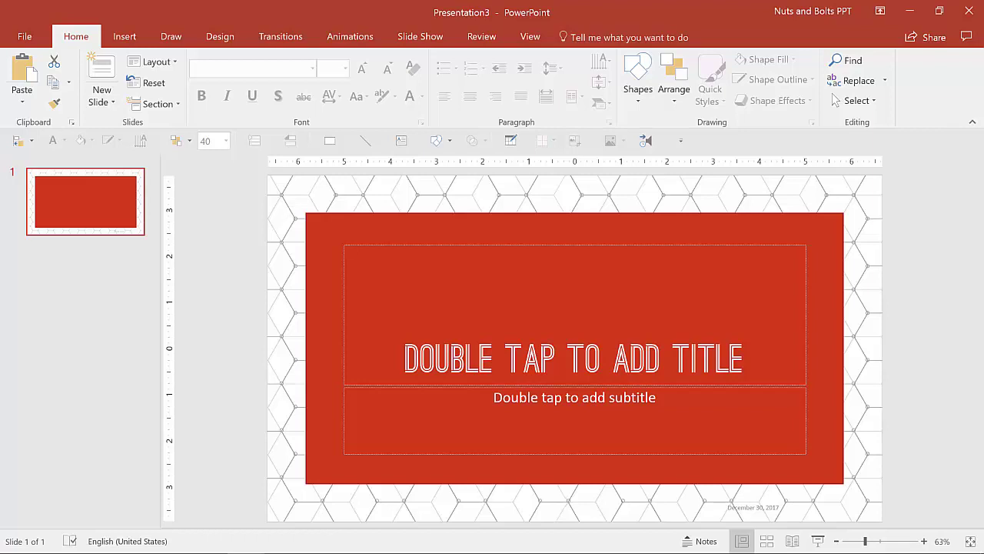
# In Slide Master view, try showing the title placeholder on the blank layout, hide it again, and close the master view.
pyautogui.hotkey('alt', 'w')
pyautogui.press('m')
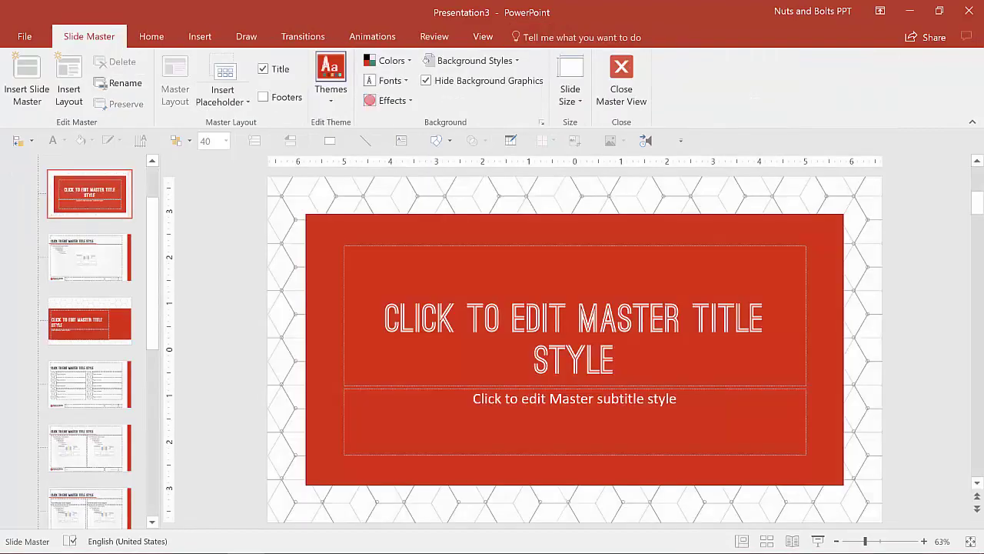
pyautogui.scroll(-5, 66, 408)
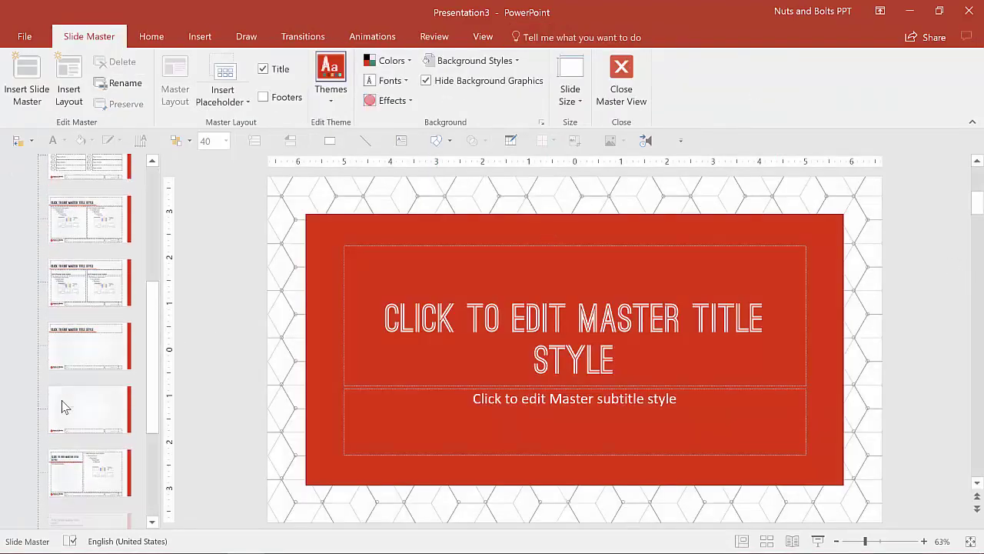
pyautogui.click(103, 304)
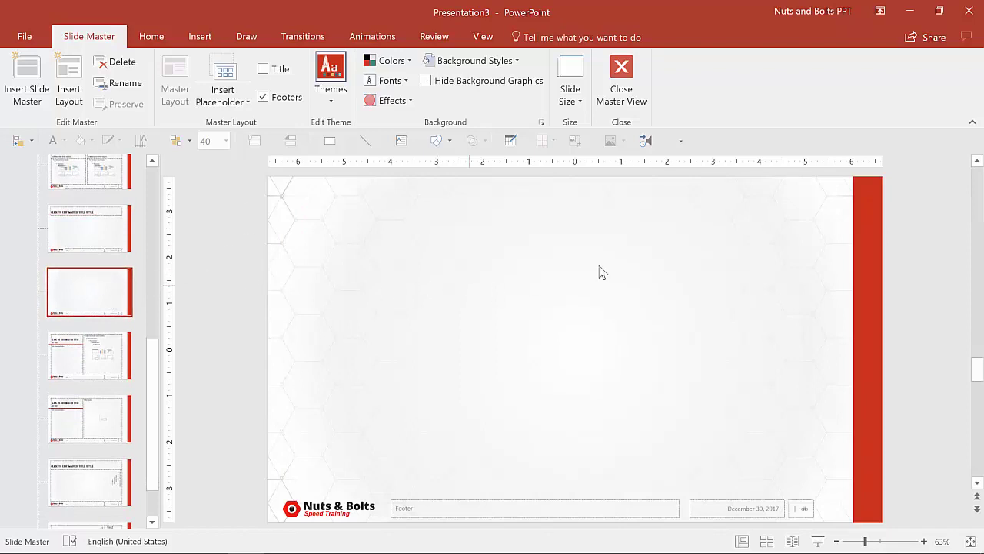
pyautogui.click(263, 69)
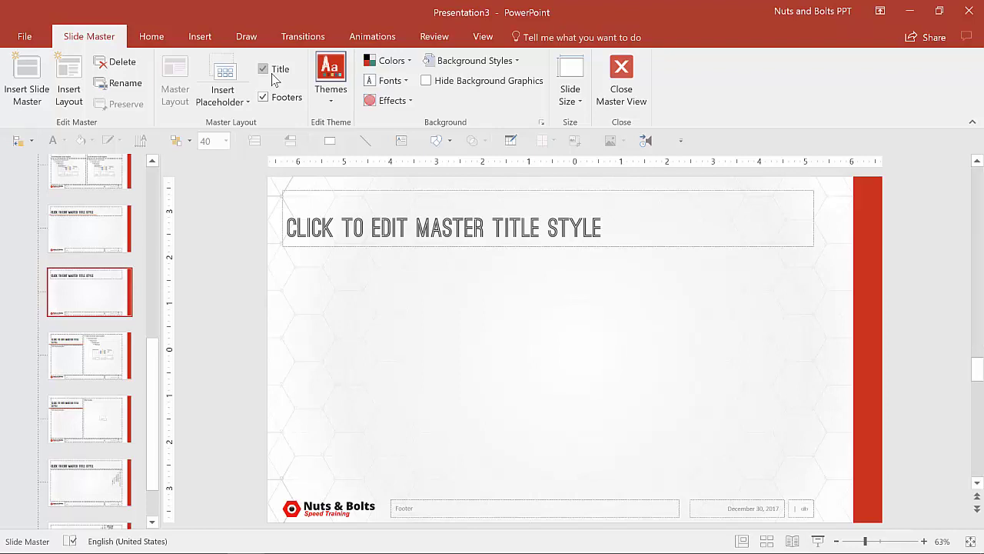
pyautogui.click(264, 70)
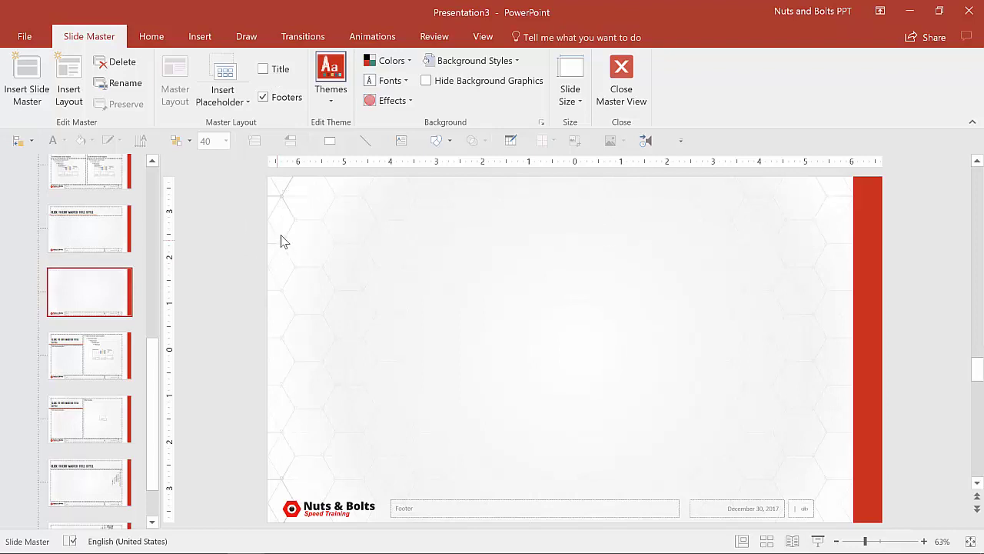
pyautogui.click(276, 72)
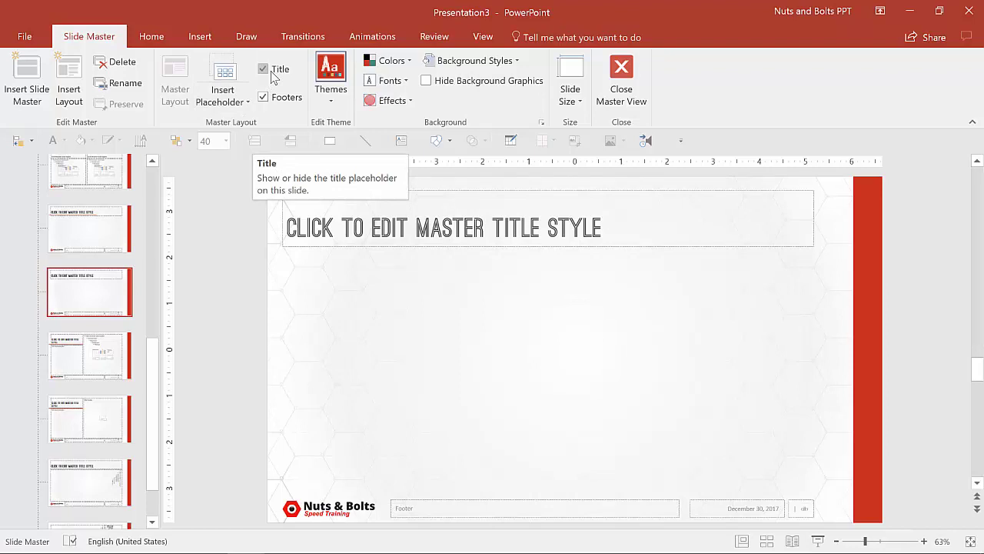
pyautogui.click(274, 73)
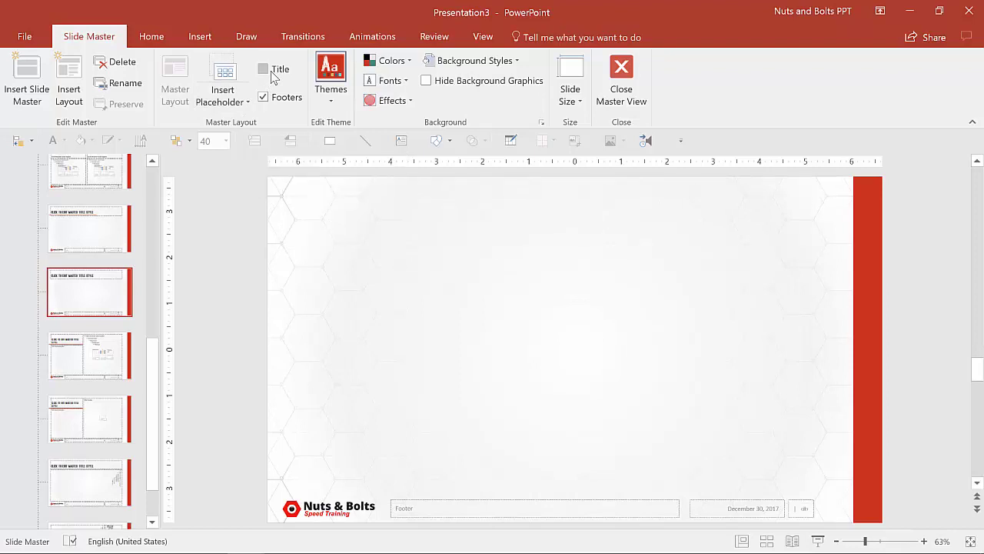
pyautogui.click(629, 90)
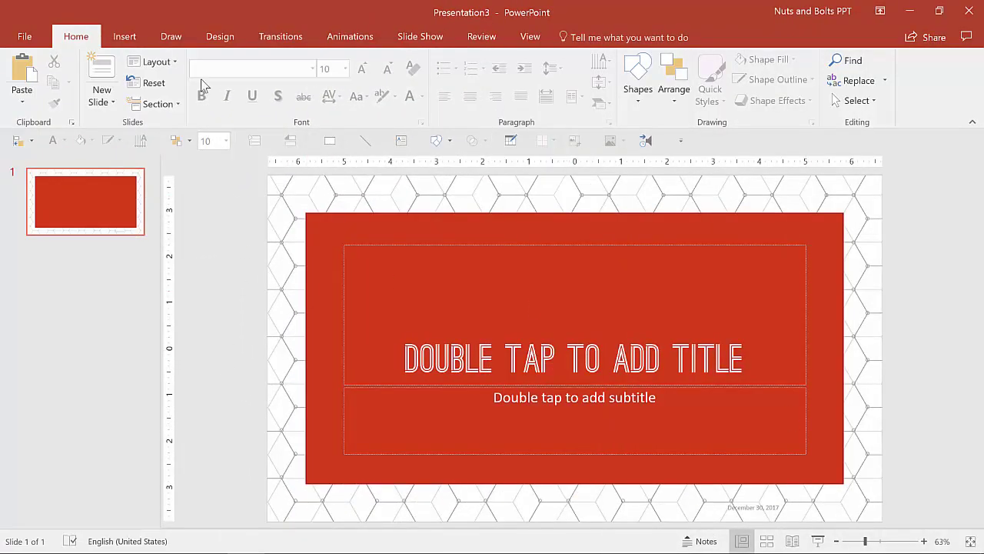
# Reopen Slide Master view and examine the agenda layout's item text and number placeholders and the available placeholder types.
pyautogui.click(530, 36)
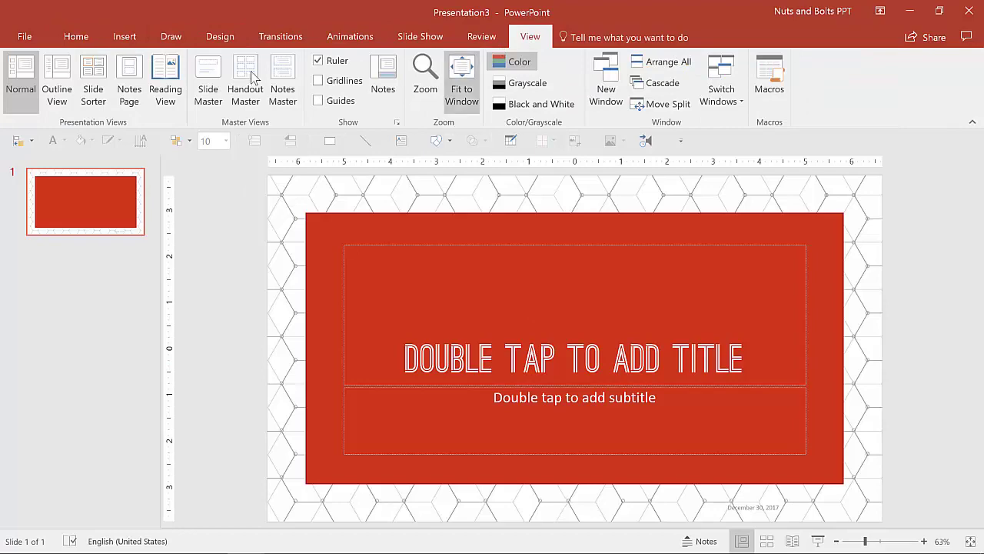
pyautogui.click(208, 83)
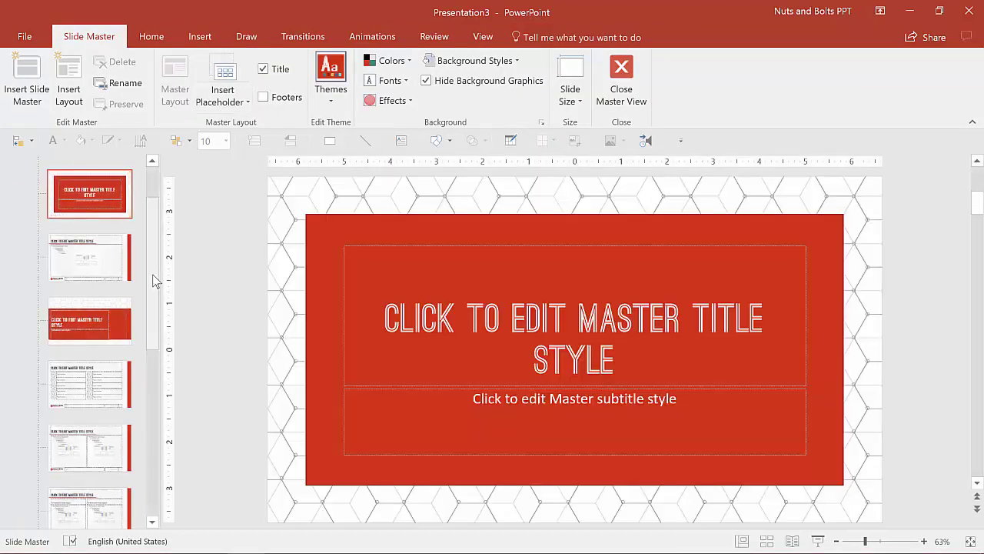
pyautogui.scroll(1, 161, 226)
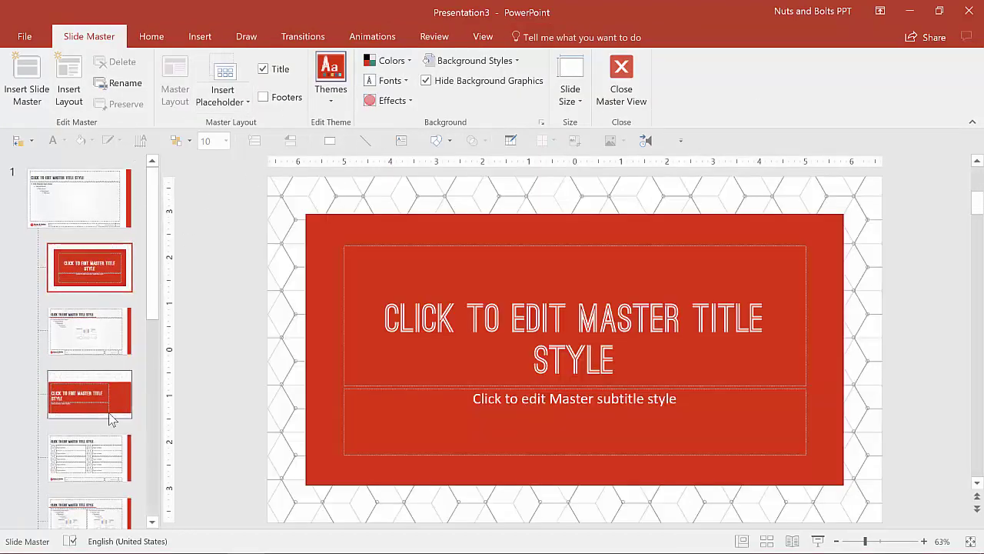
pyautogui.click(106, 465)
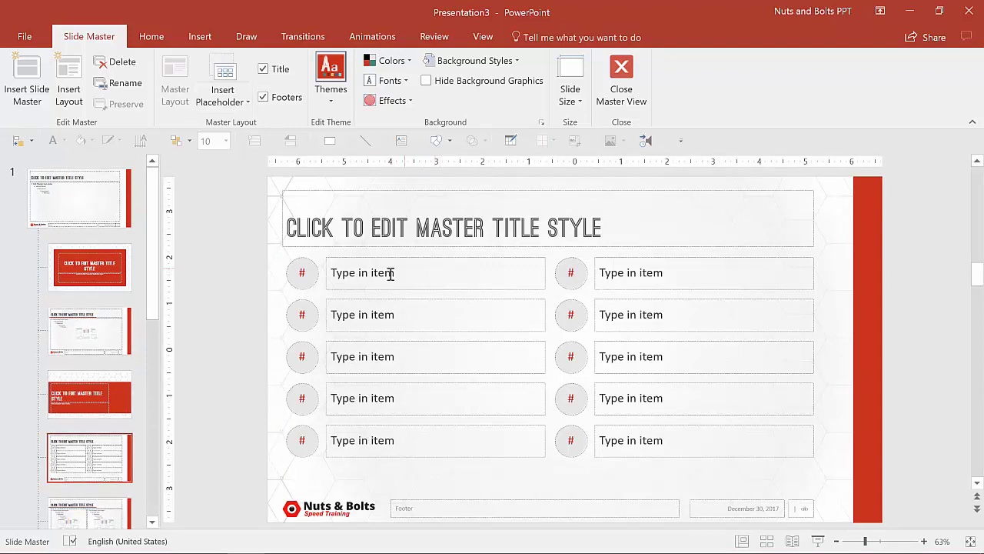
pyautogui.click(358, 273)
pyautogui.moveTo(331, 272); pyautogui.dragTo(402, 272)
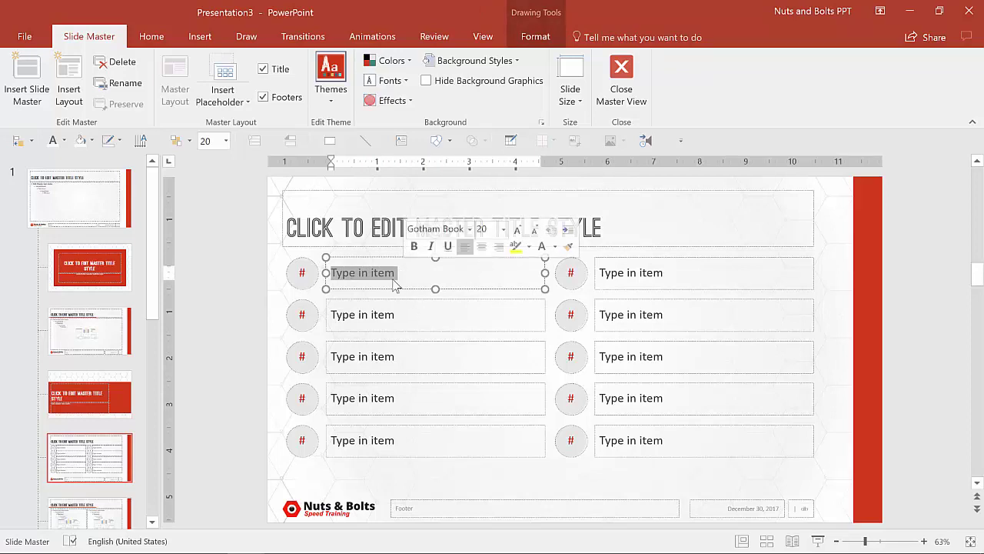
pyautogui.click(225, 97)
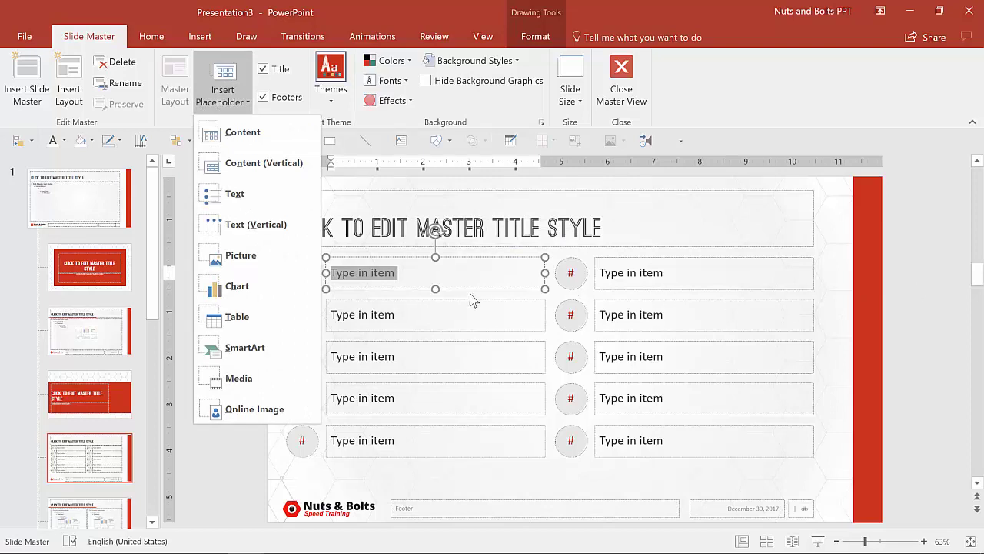
pyautogui.press('Escape')
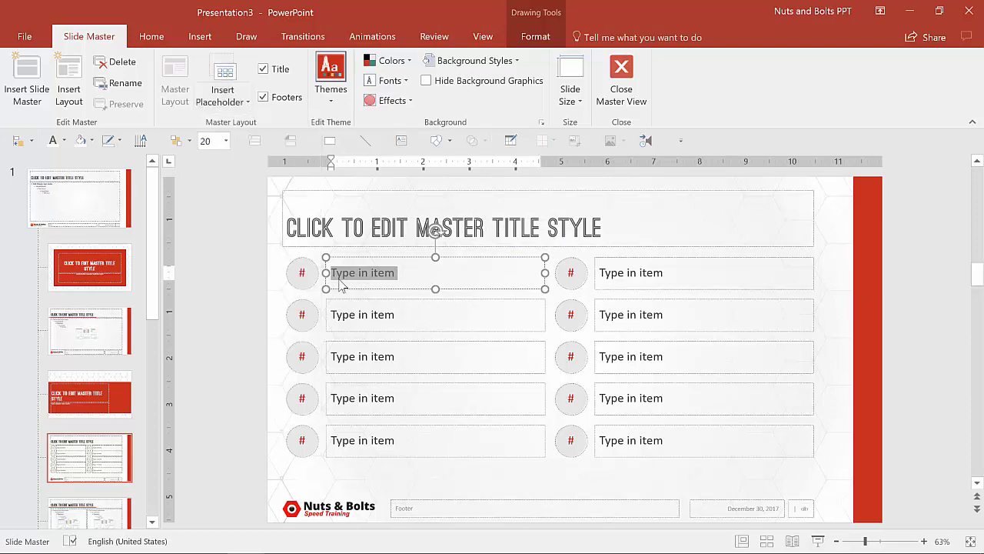
pyautogui.click(385, 274)
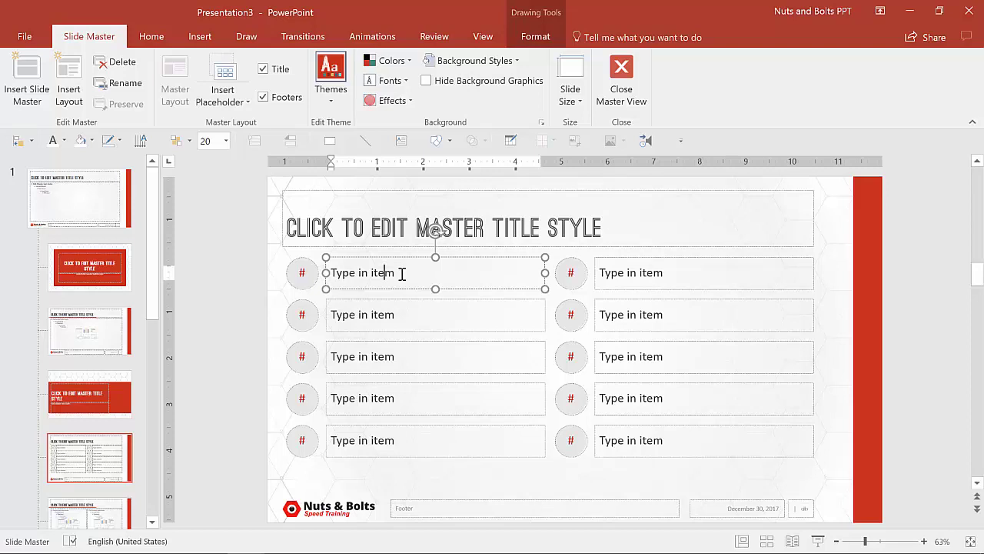
pyautogui.click(300, 269)
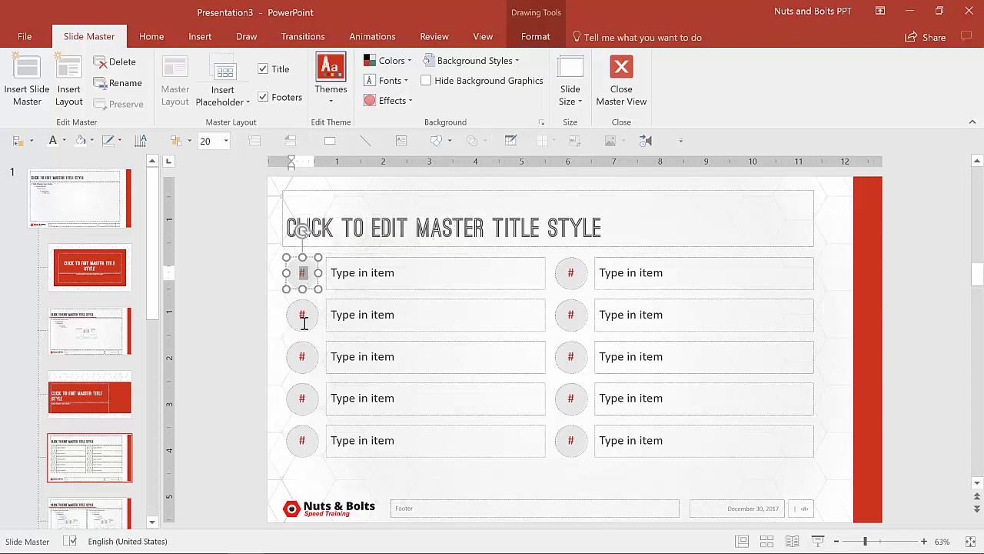
pyautogui.click(242, 377)
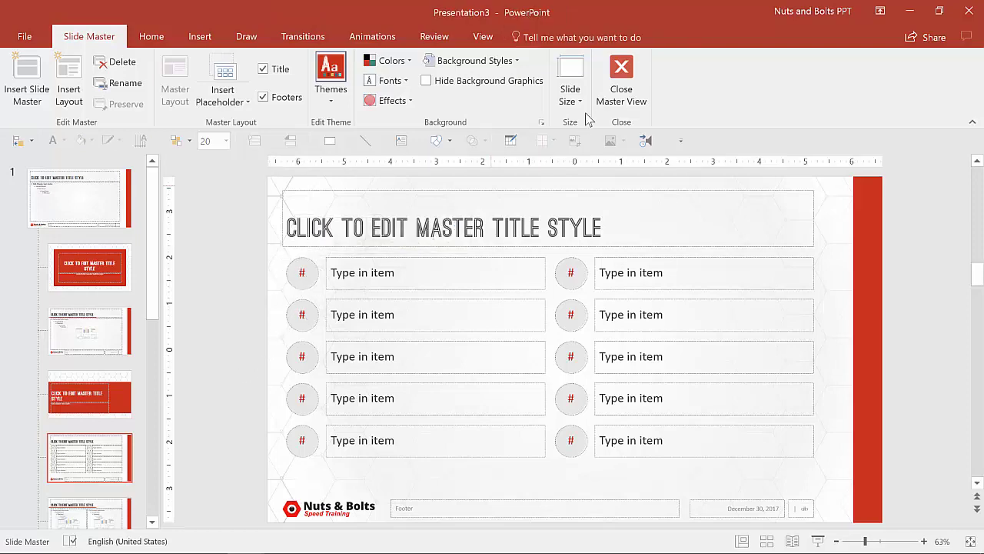
# Close Slide Master view and add a new slide based on the agenda layout.
pyautogui.click(619, 90)
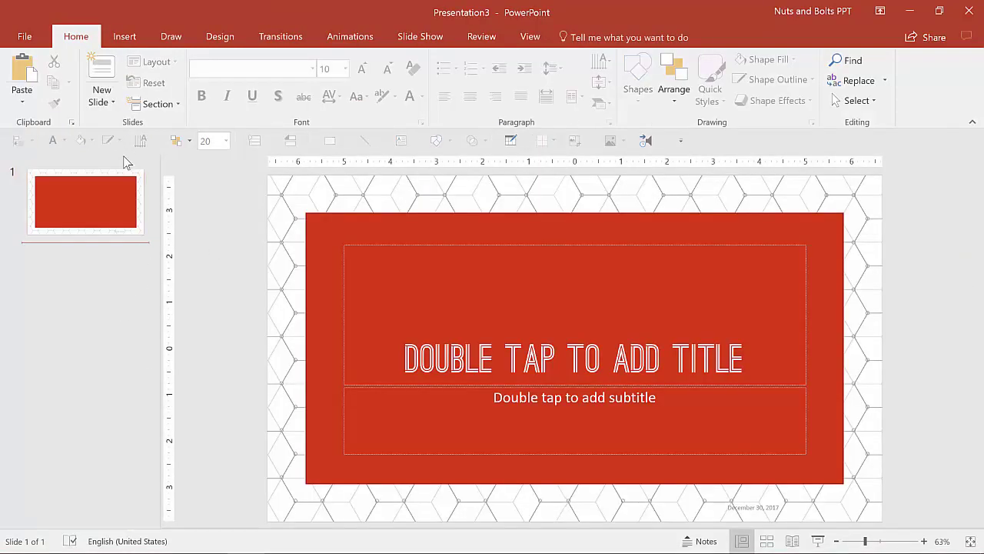
pyautogui.click(104, 102)
pyautogui.click(129, 232)
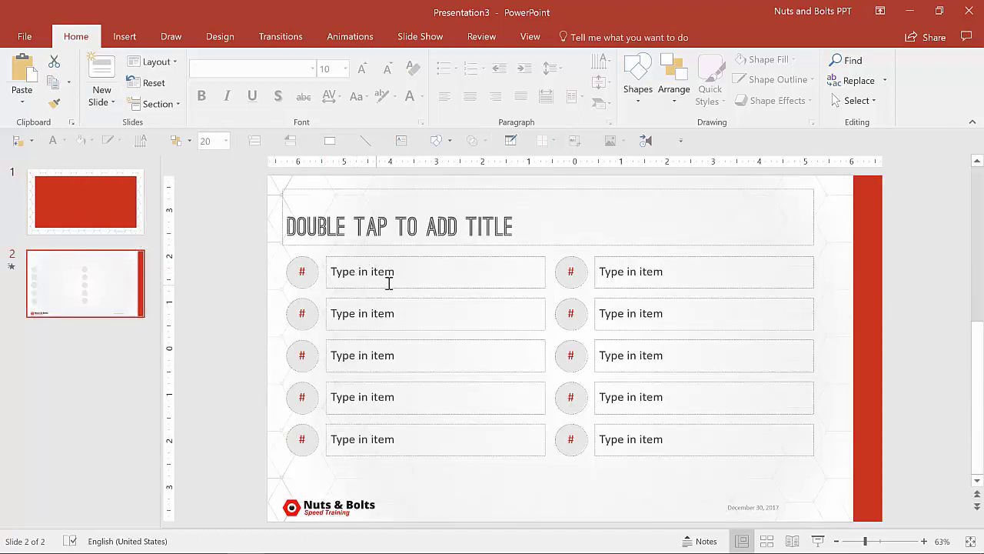
# Number the first four circles in the new agenda slide's left column 1, 2, 3 and 4.
pyautogui.click(347, 270)
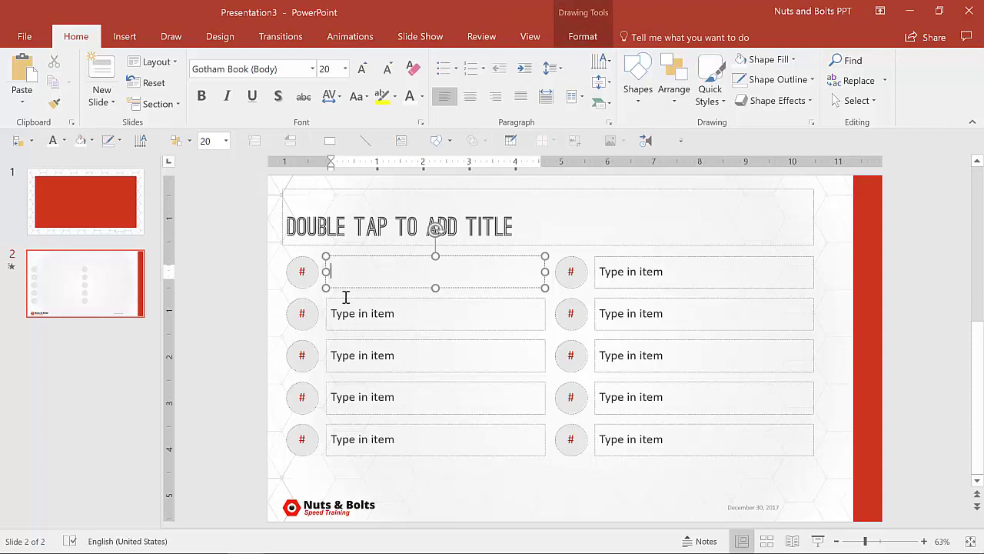
pyautogui.click(305, 270)
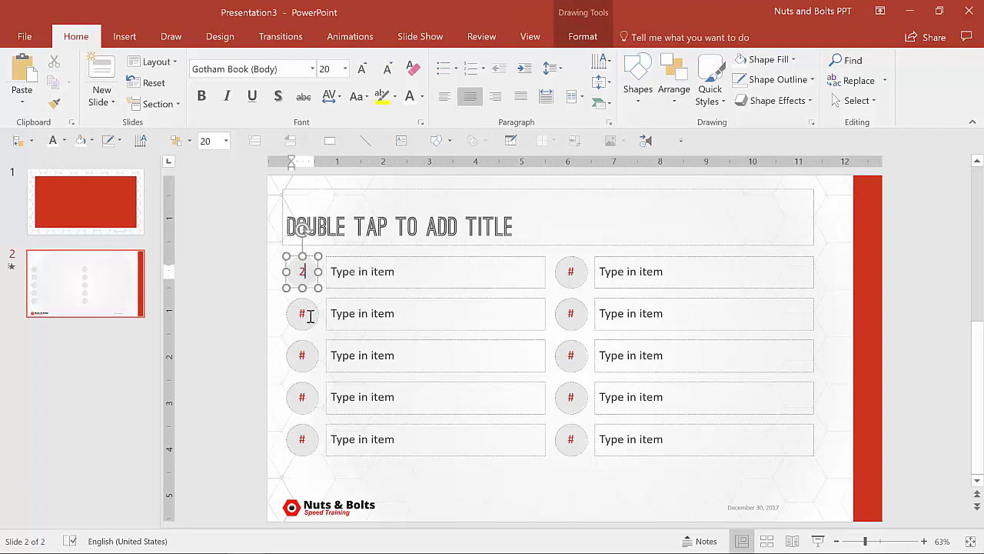
pyautogui.write('21')
pyautogui.click(308, 313)
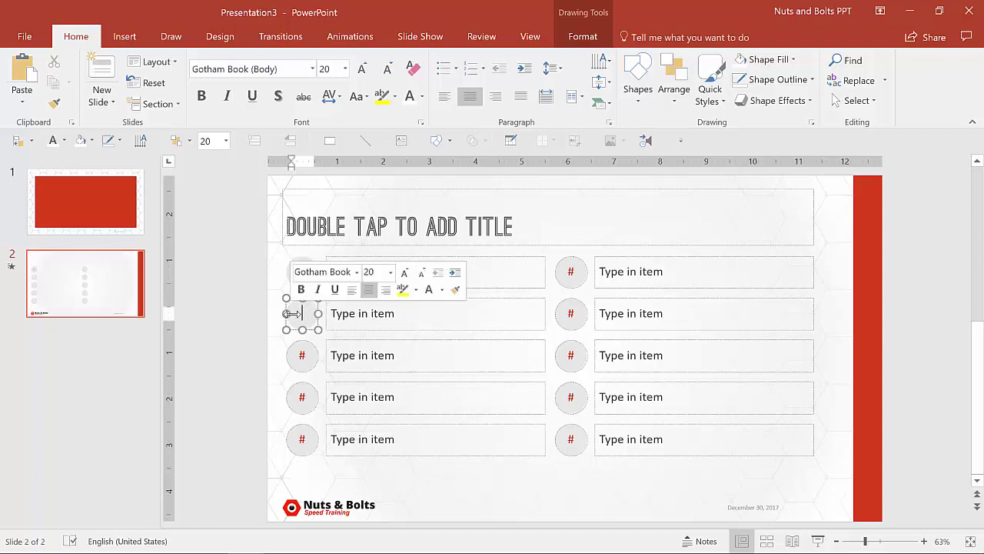
pyautogui.write('2')
pyautogui.click(310, 355)
pyautogui.write('3')
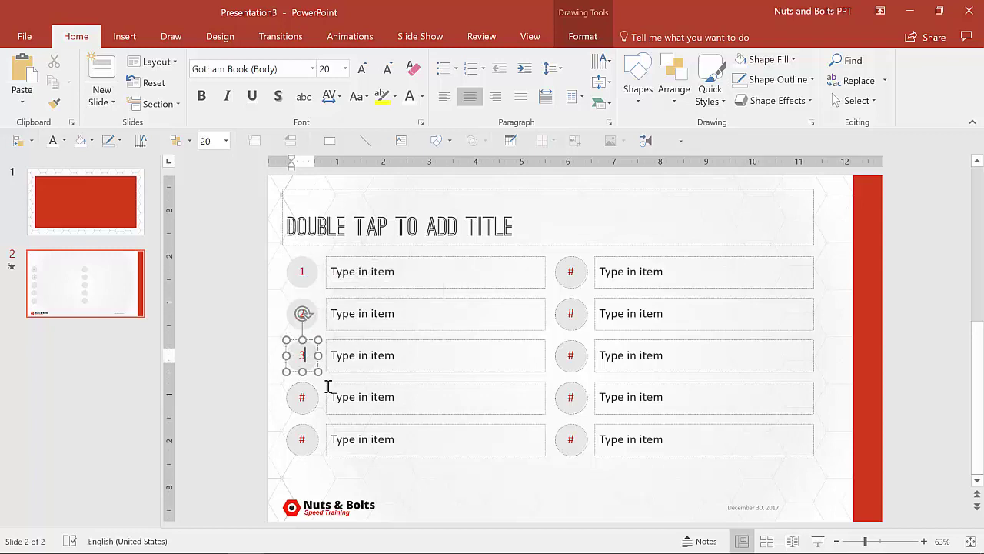
pyautogui.click(308, 397)
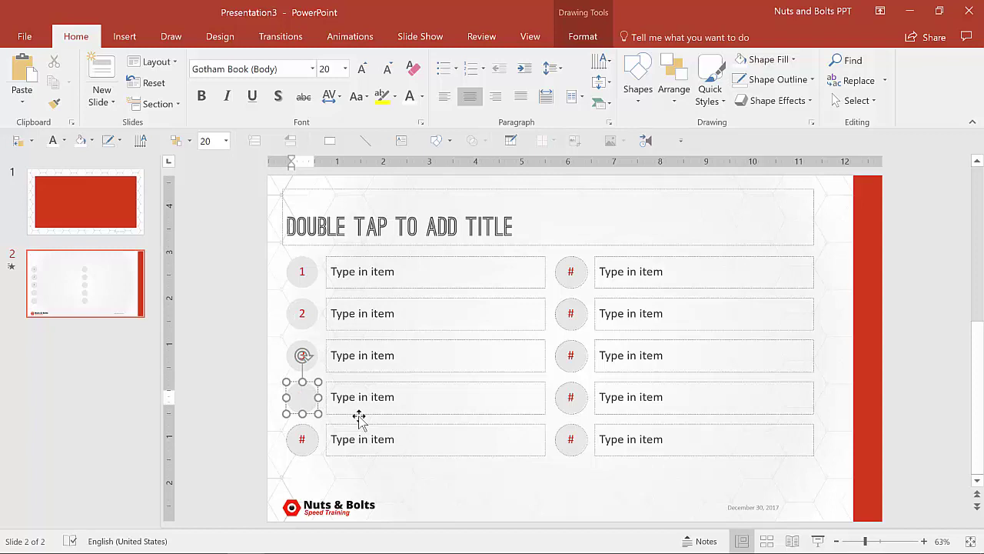
pyautogui.write('4')
pyautogui.click(382, 277)
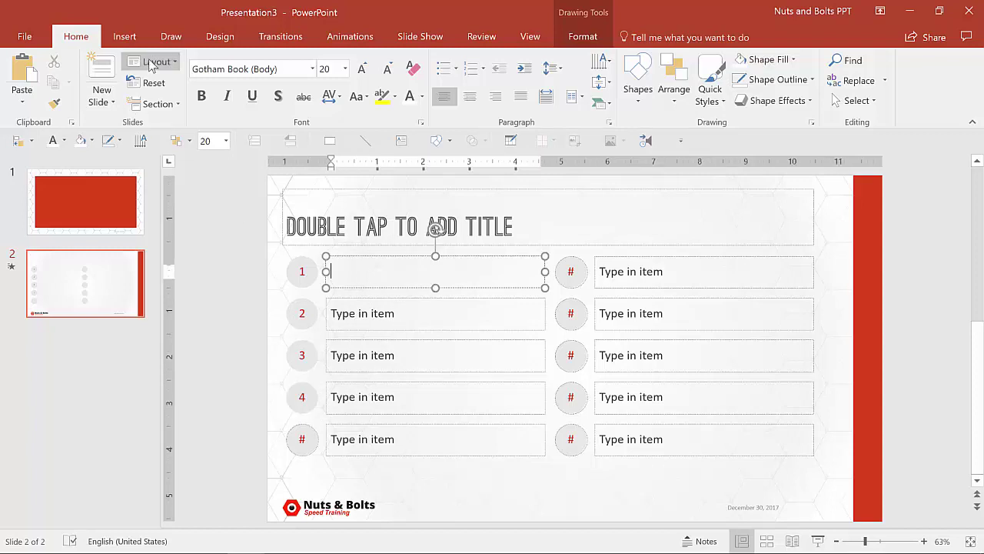
# Return to Slide Master view and examine the title and footer placeholders of the agenda layout.
pyautogui.click(471, 39)
pyautogui.click(530, 36)
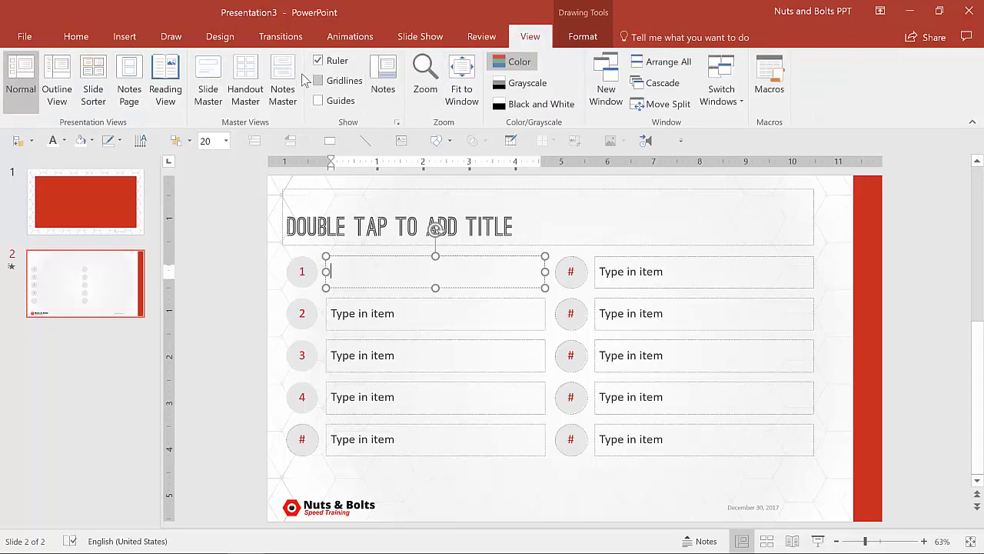
pyautogui.click(208, 83)
pyautogui.click(340, 229)
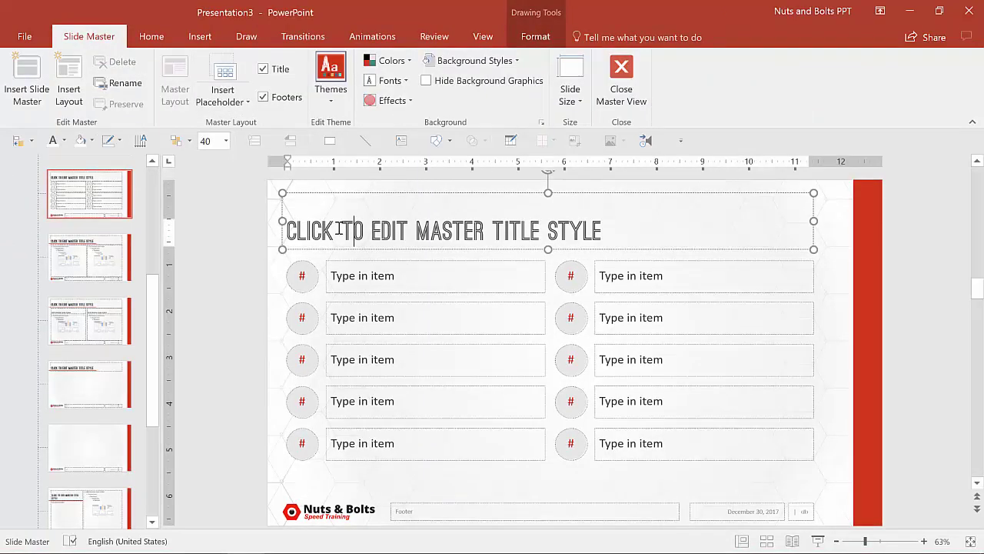
pyautogui.click(394, 231)
pyautogui.tripleClick(581, 231)
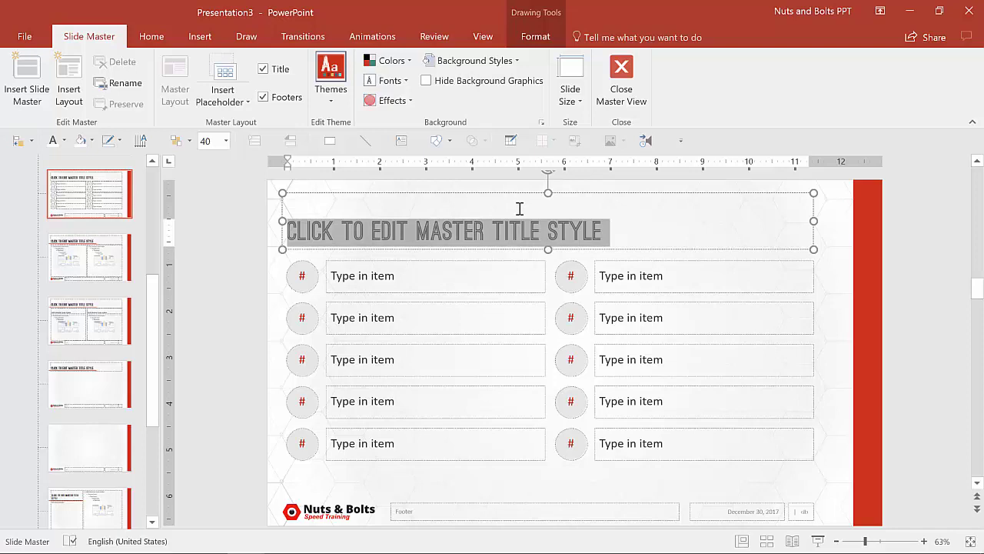
pyautogui.click(406, 510)
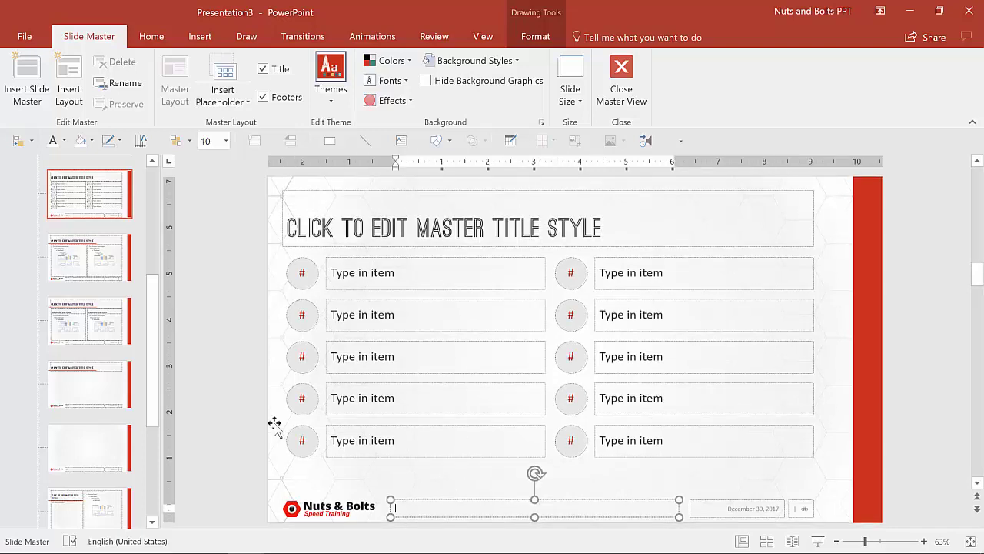
# On the top-level slide master, enter "Tagline goes here – font size 10, small caps" in the footer placeholder.
pyautogui.scroll(10, 82, 275)
pyautogui.click(116, 191)
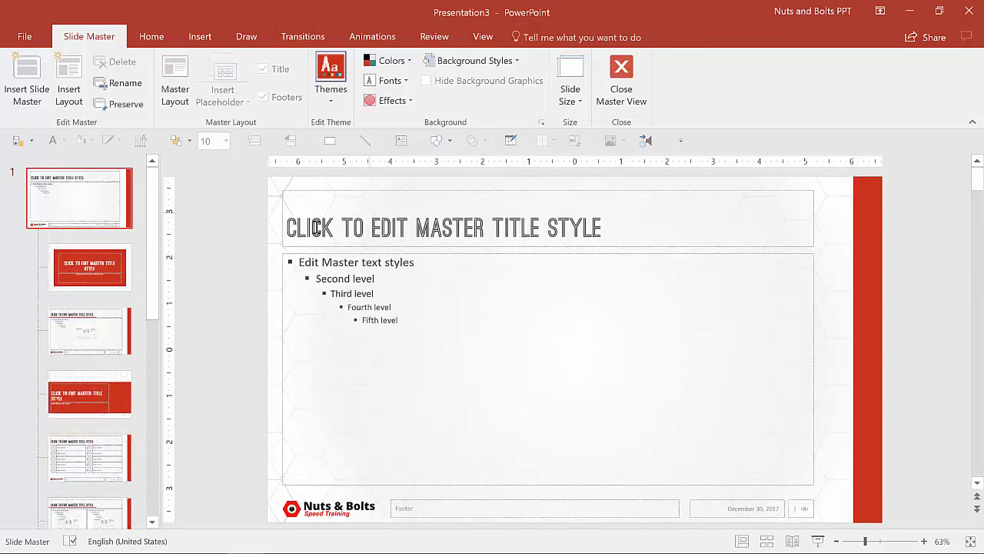
pyautogui.click(415, 242)
pyautogui.click(372, 242)
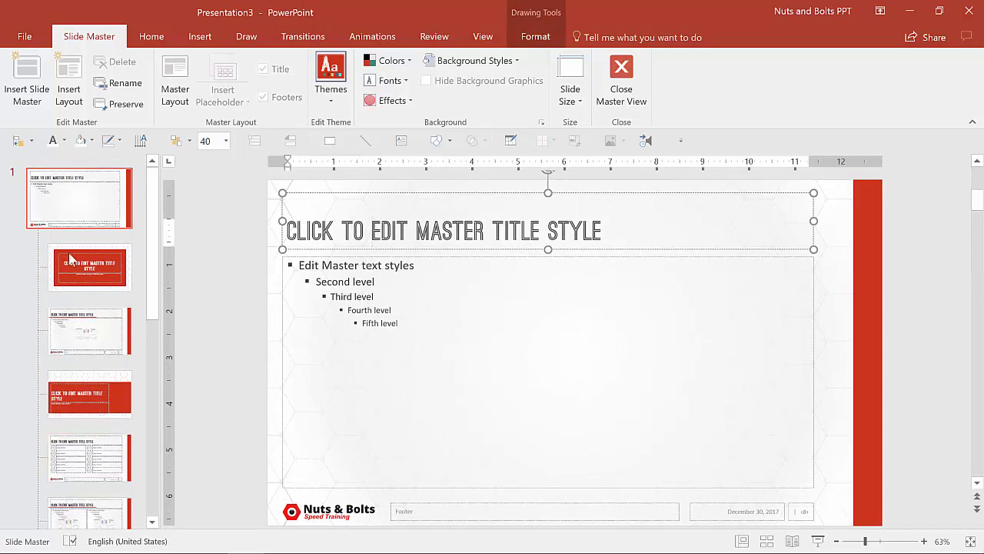
pyautogui.click(406, 512)
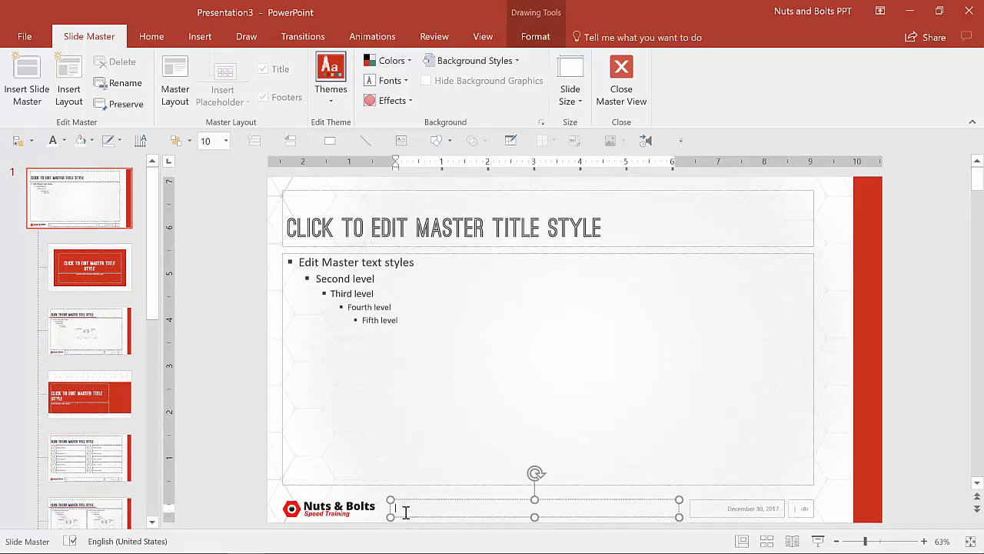
pyautogui.write('Tagline goes')
pyautogui.write('size 10, small caps')
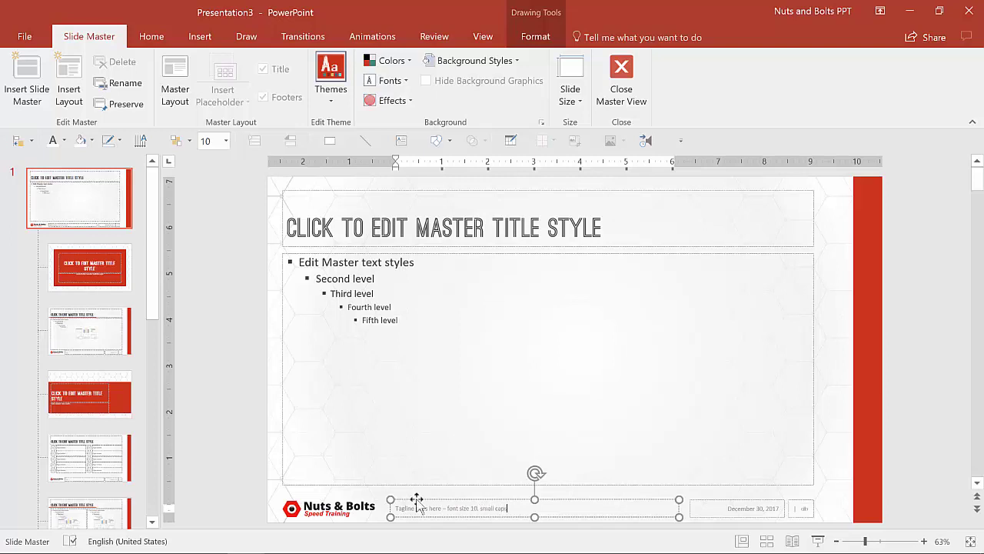